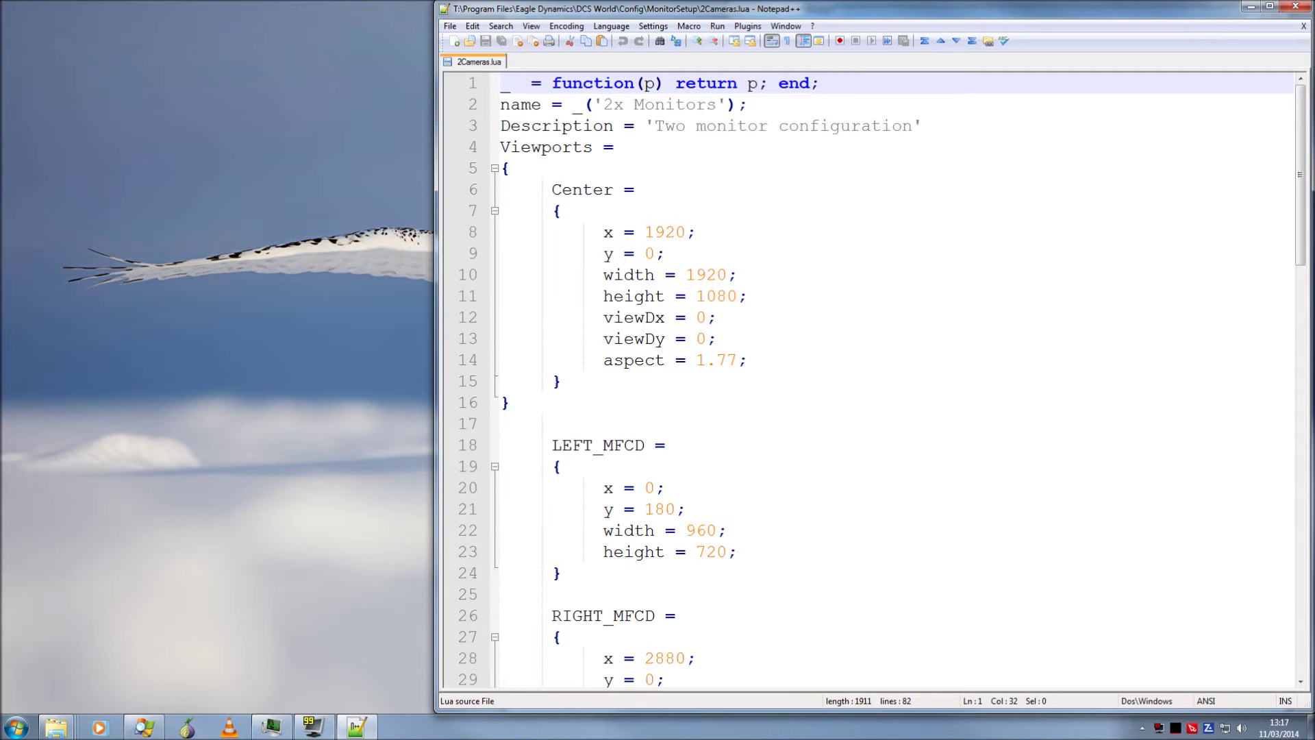
Examine the Viewports section's Center block, checking its width, height and viewDx entries
key("Down")
key("Down")
key("Down")
key("shift+Home")
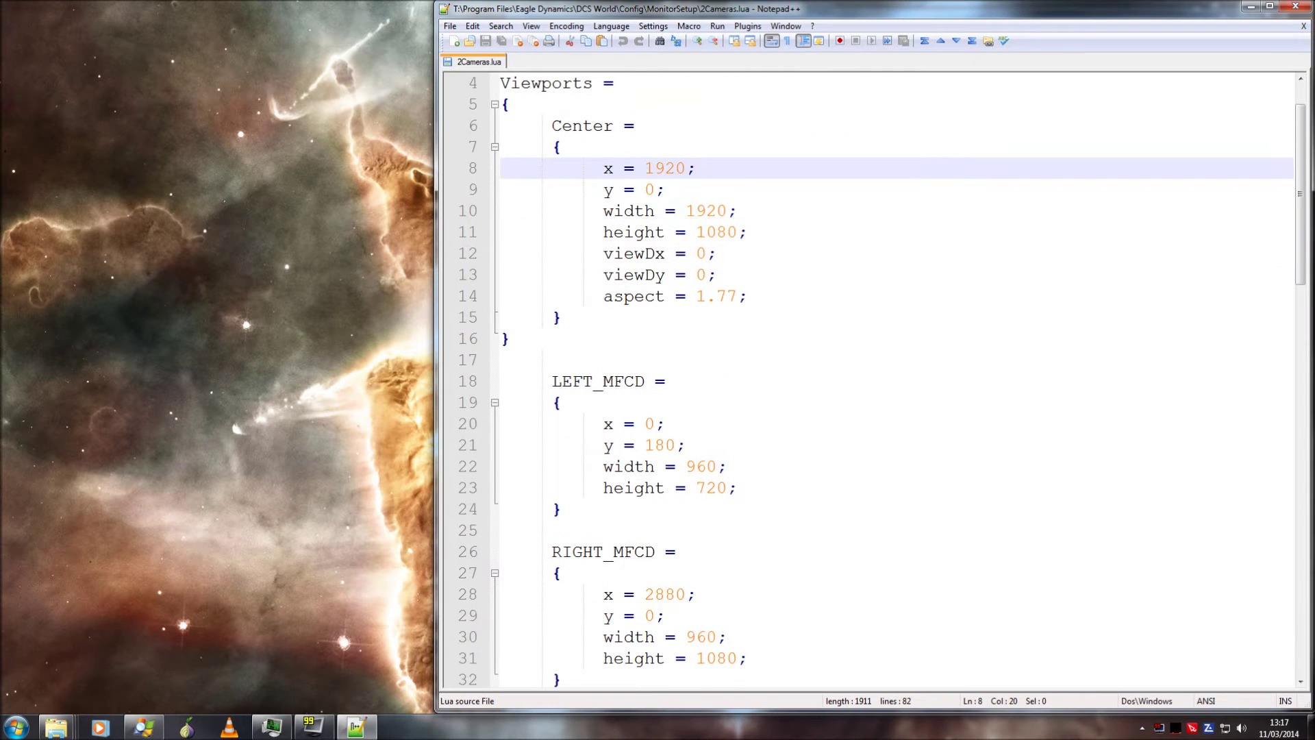
scroll(869, 377, "up", 1)
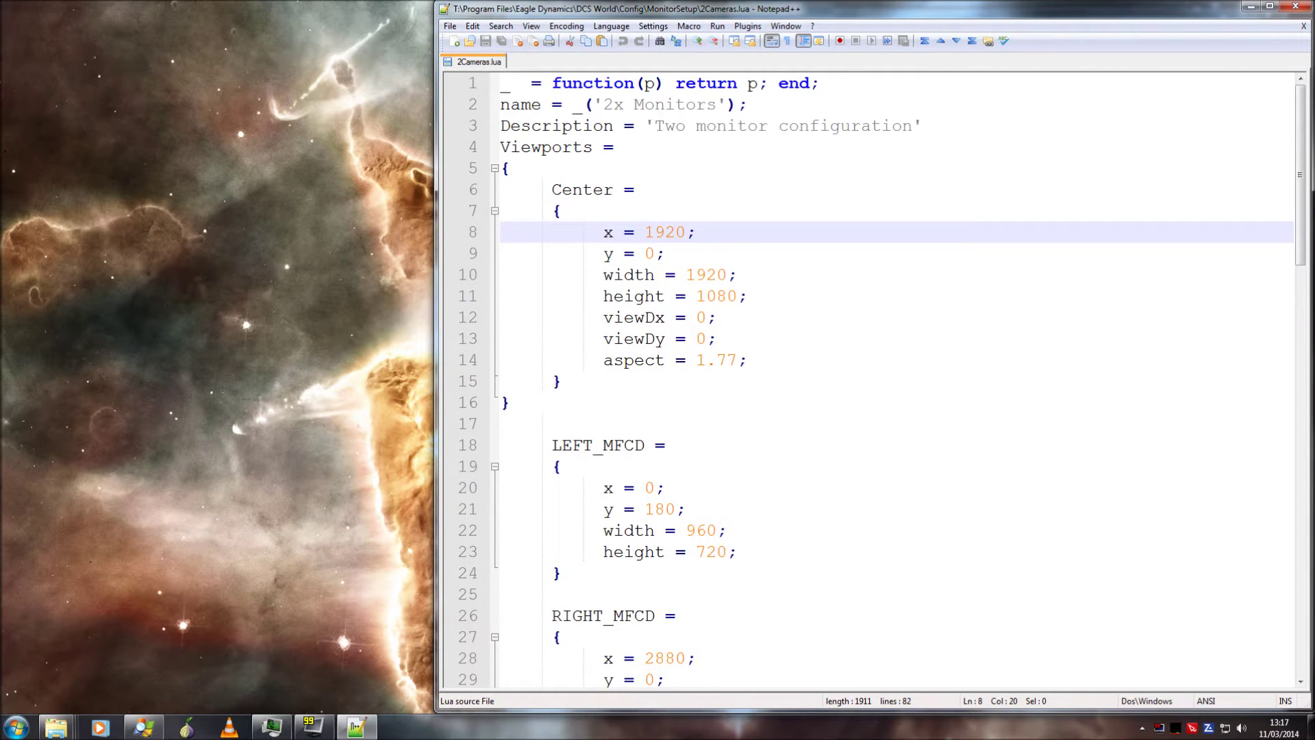
left_click_drag(500, 147, 615, 147)
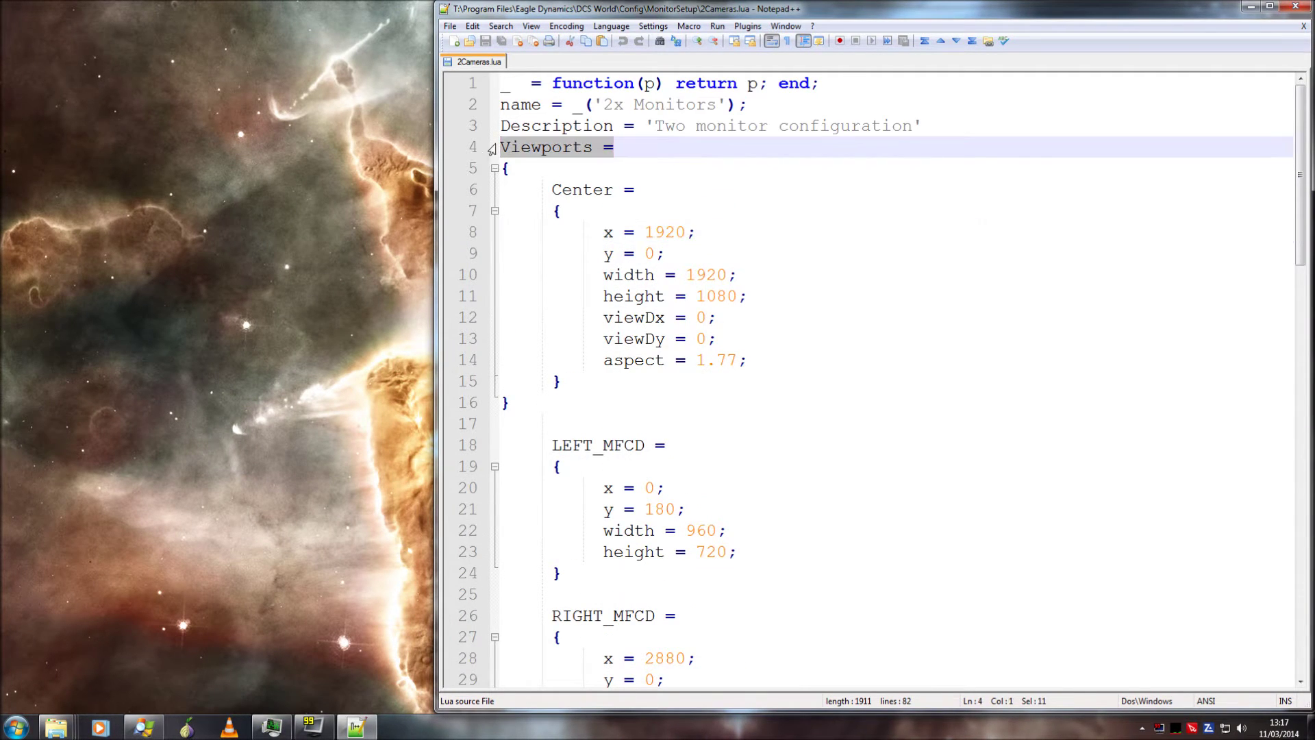
left_click_drag(552, 189, 614, 189)
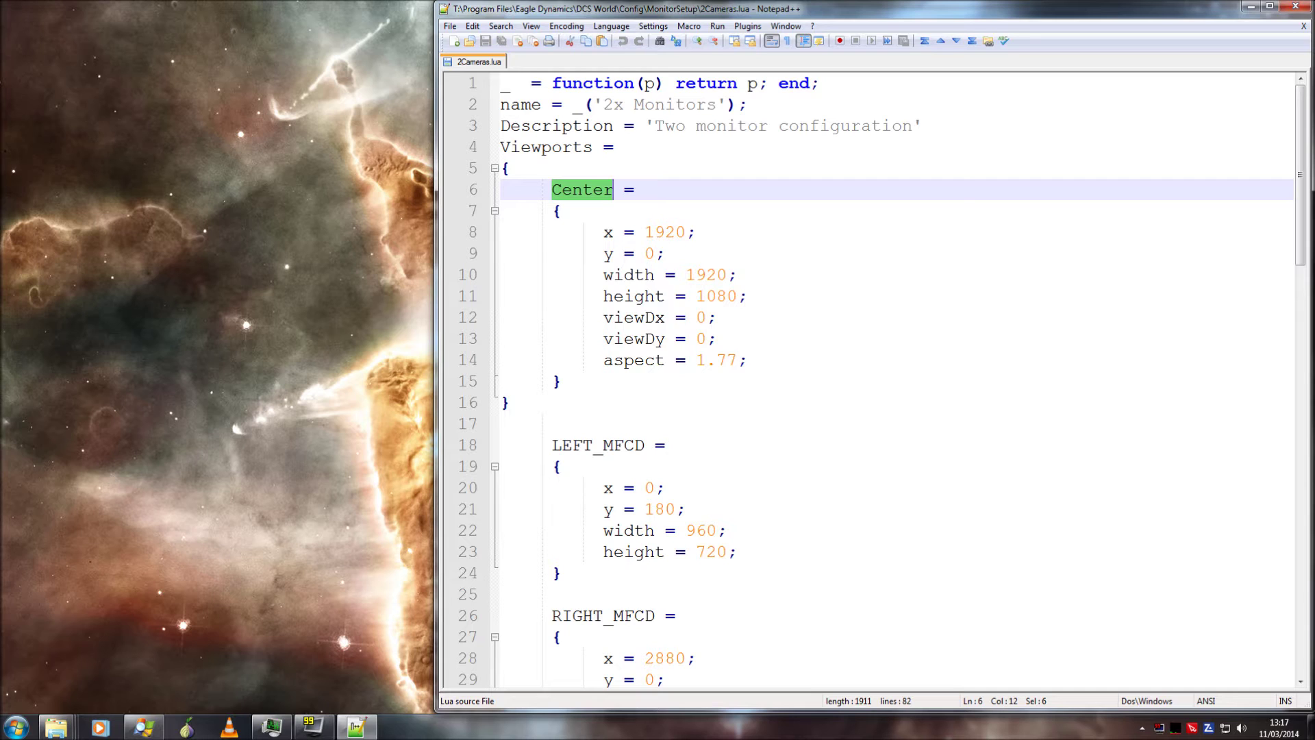
left_click_drag(687, 274, 746, 295)
left_click(716, 317)
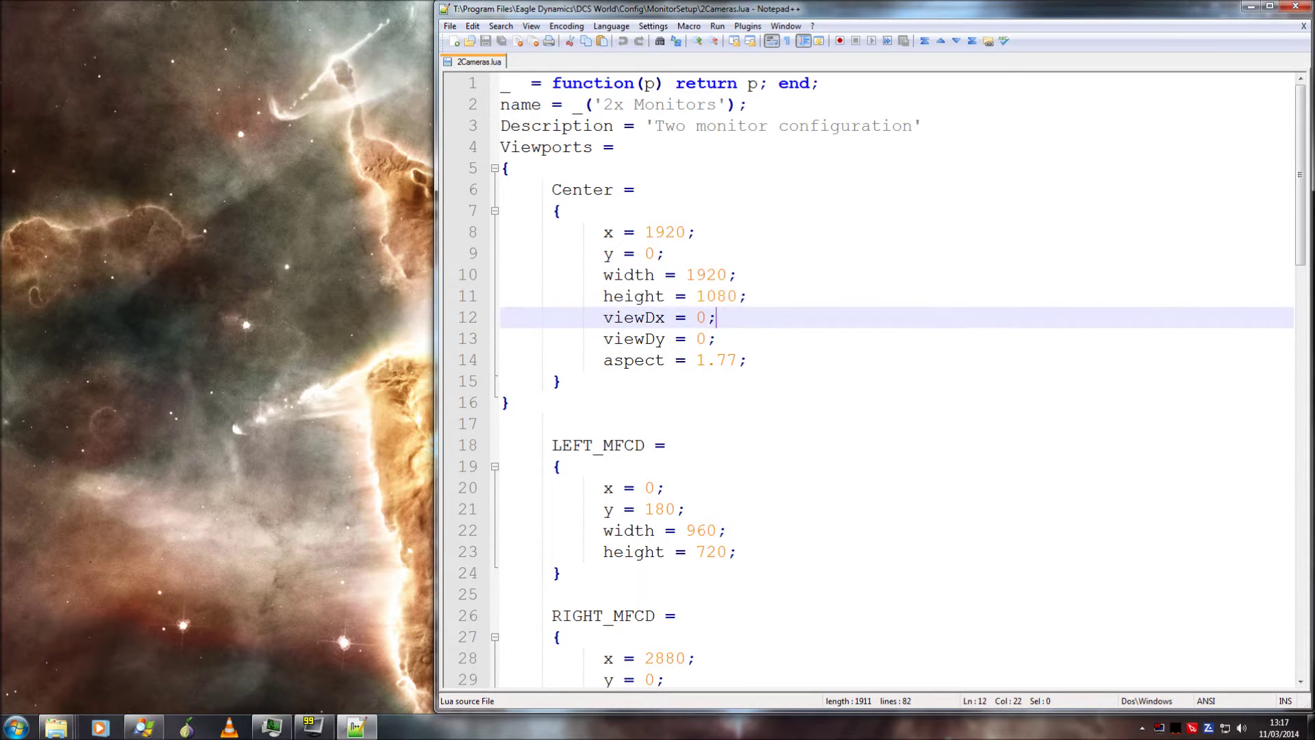
key("shift+Left")
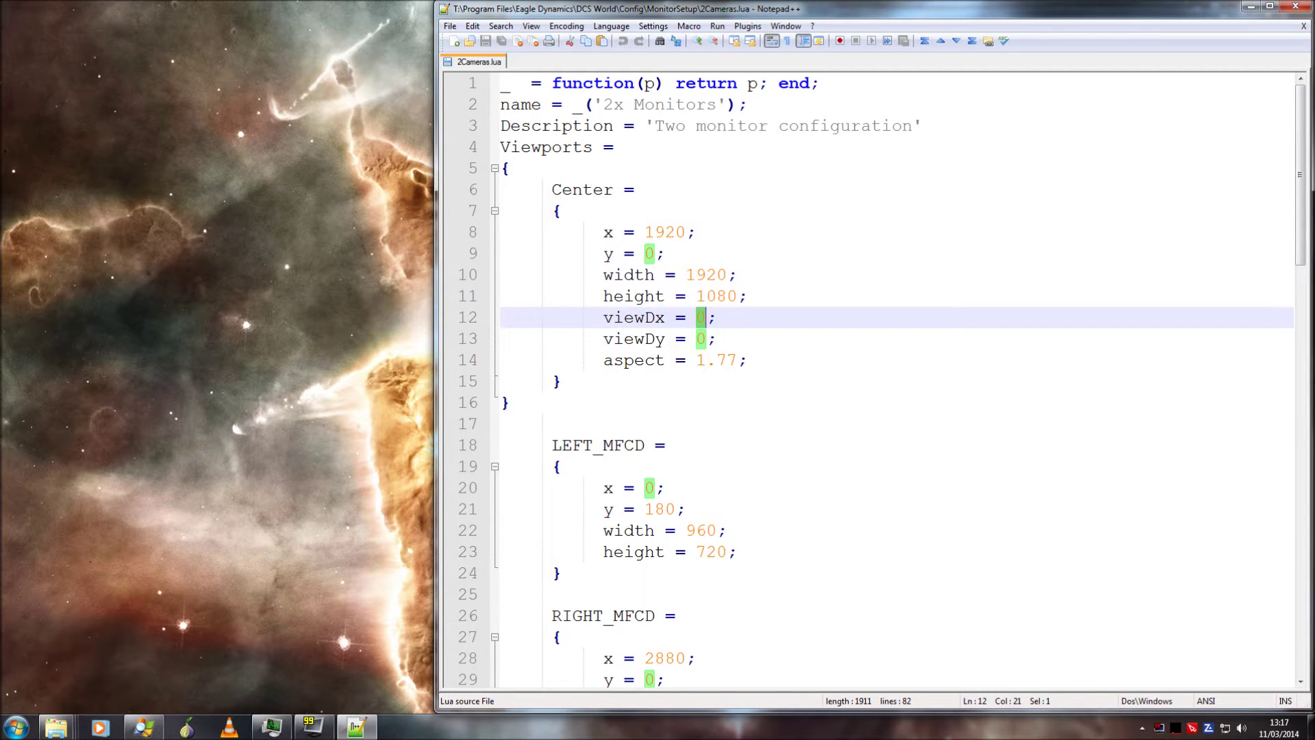
left_click(509, 402)
Examine the LEFT_MFCD block's x, y, width and height entries
scroll(870, 383, "down", 4)
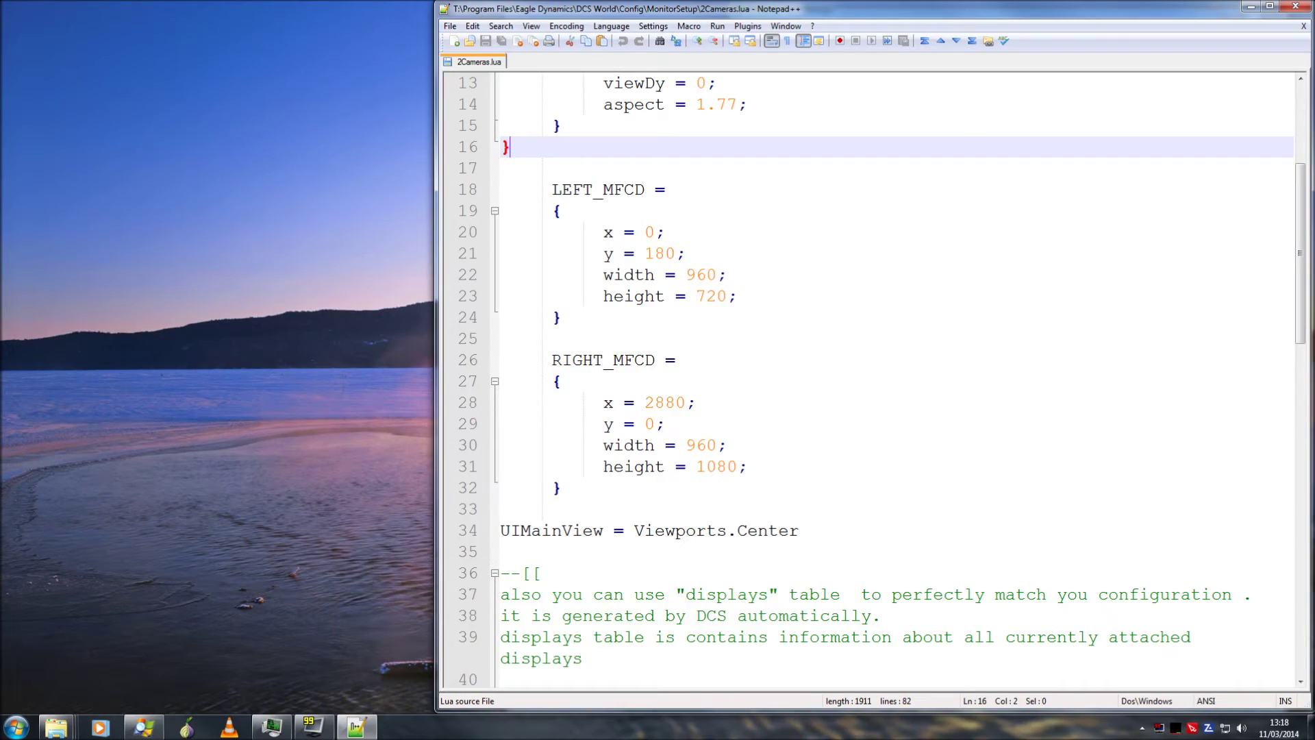
double_click(649, 232)
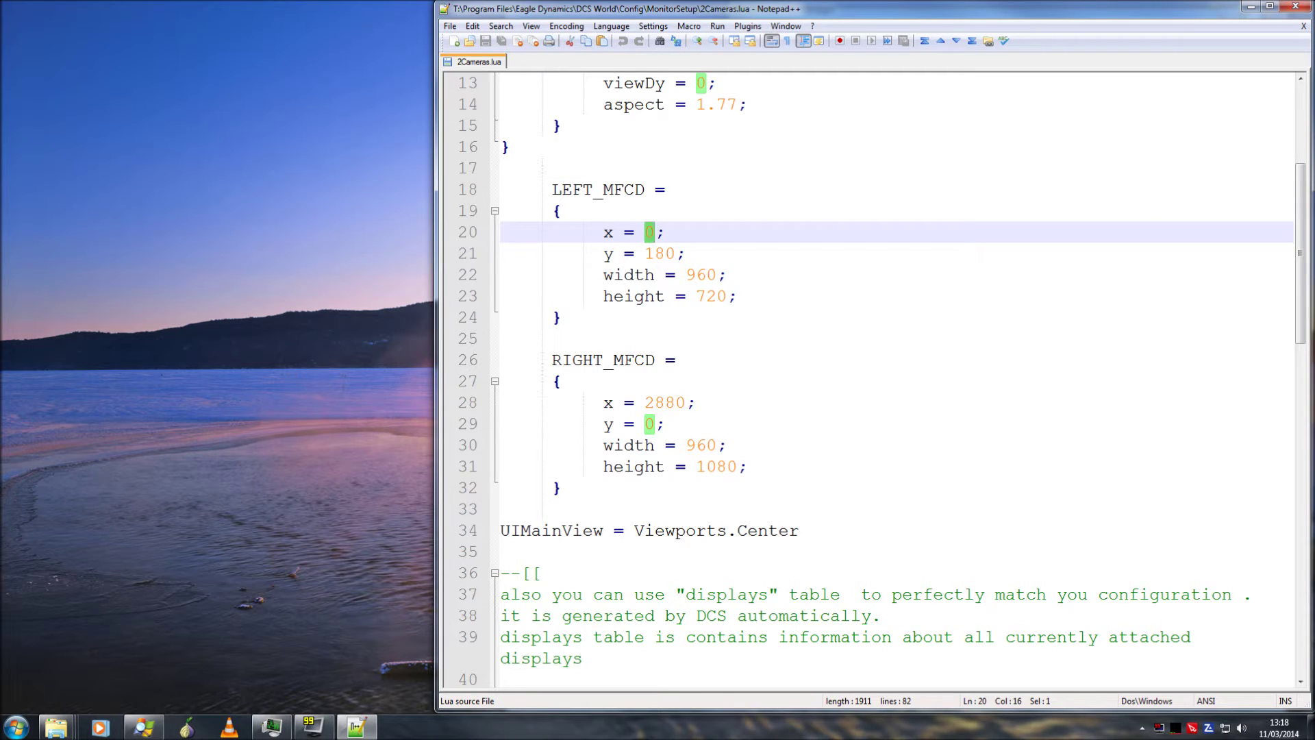
double_click(700, 275)
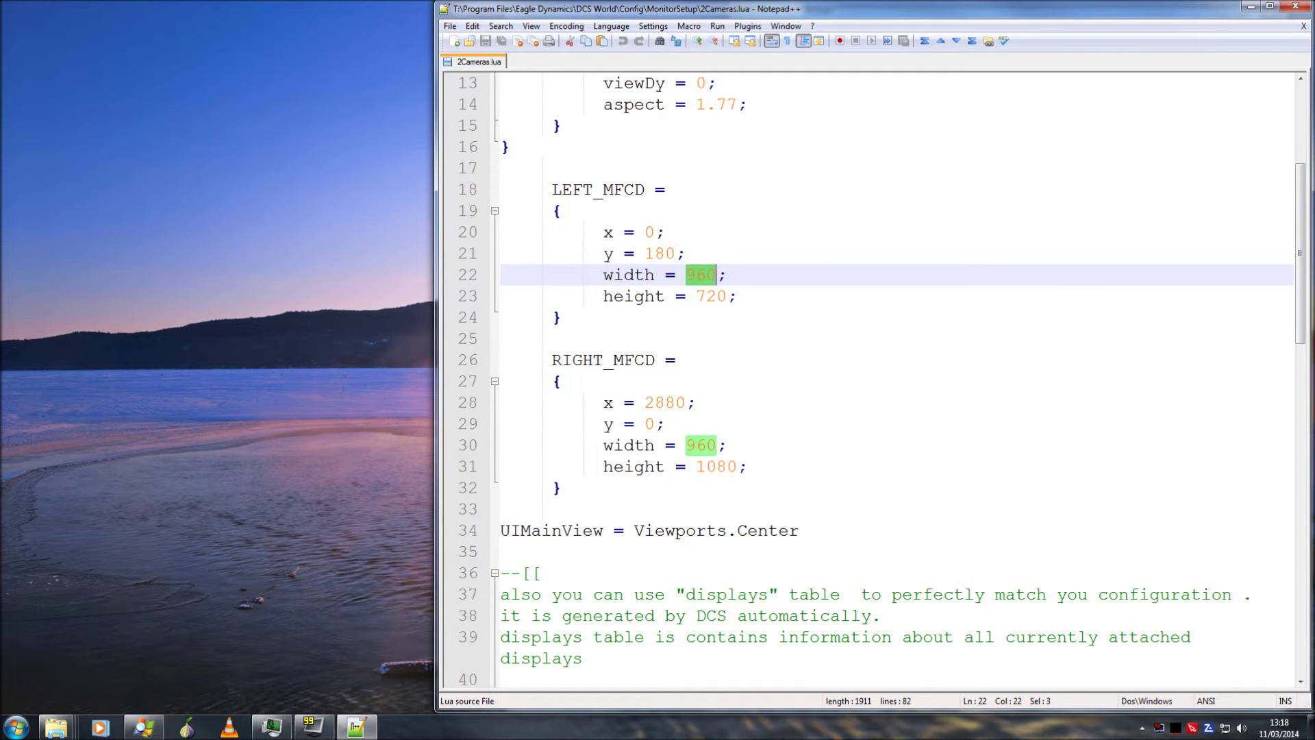
double_click(711, 296)
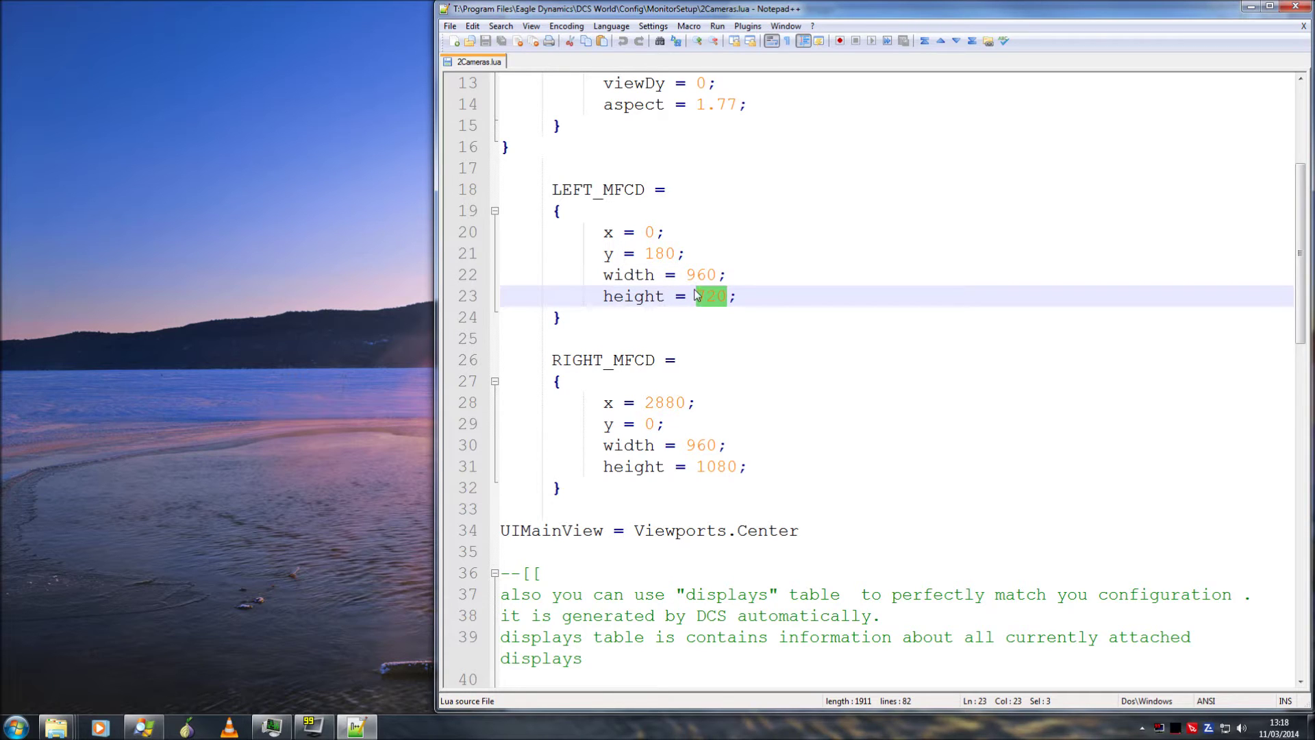
double_click(660, 254)
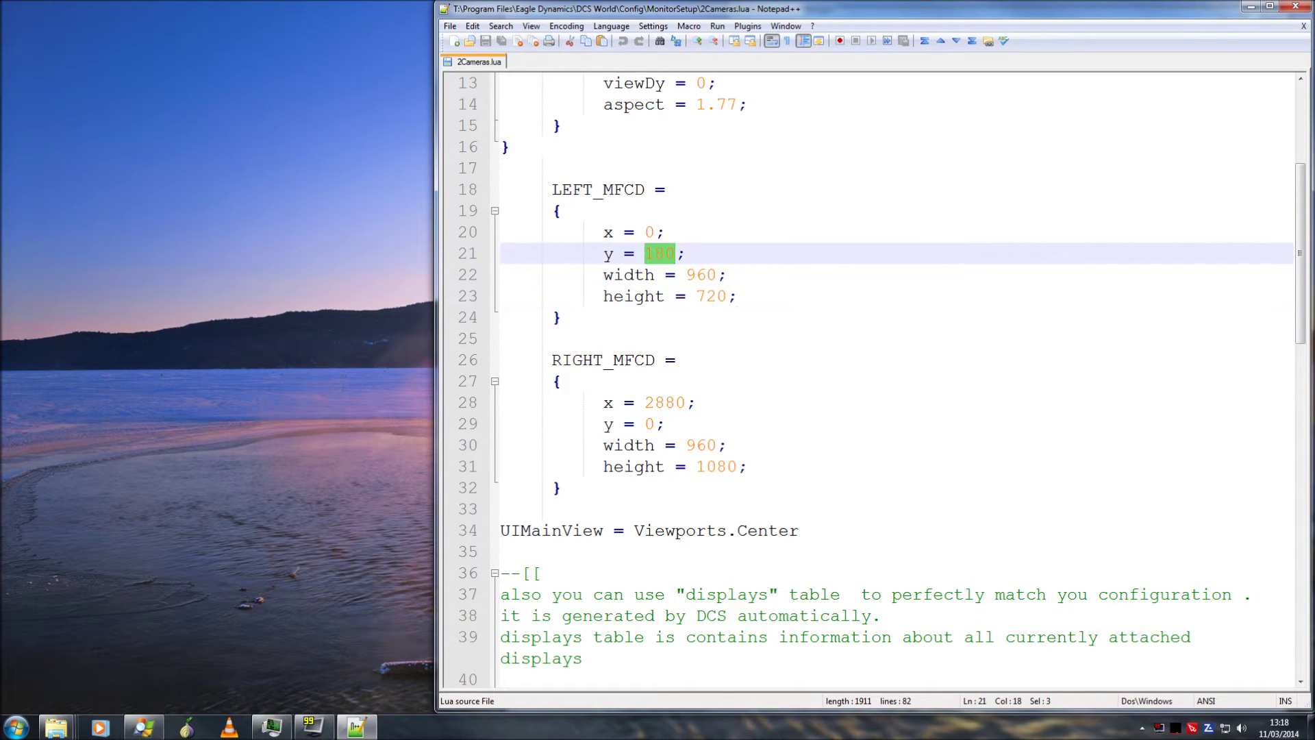
left_click(737, 296)
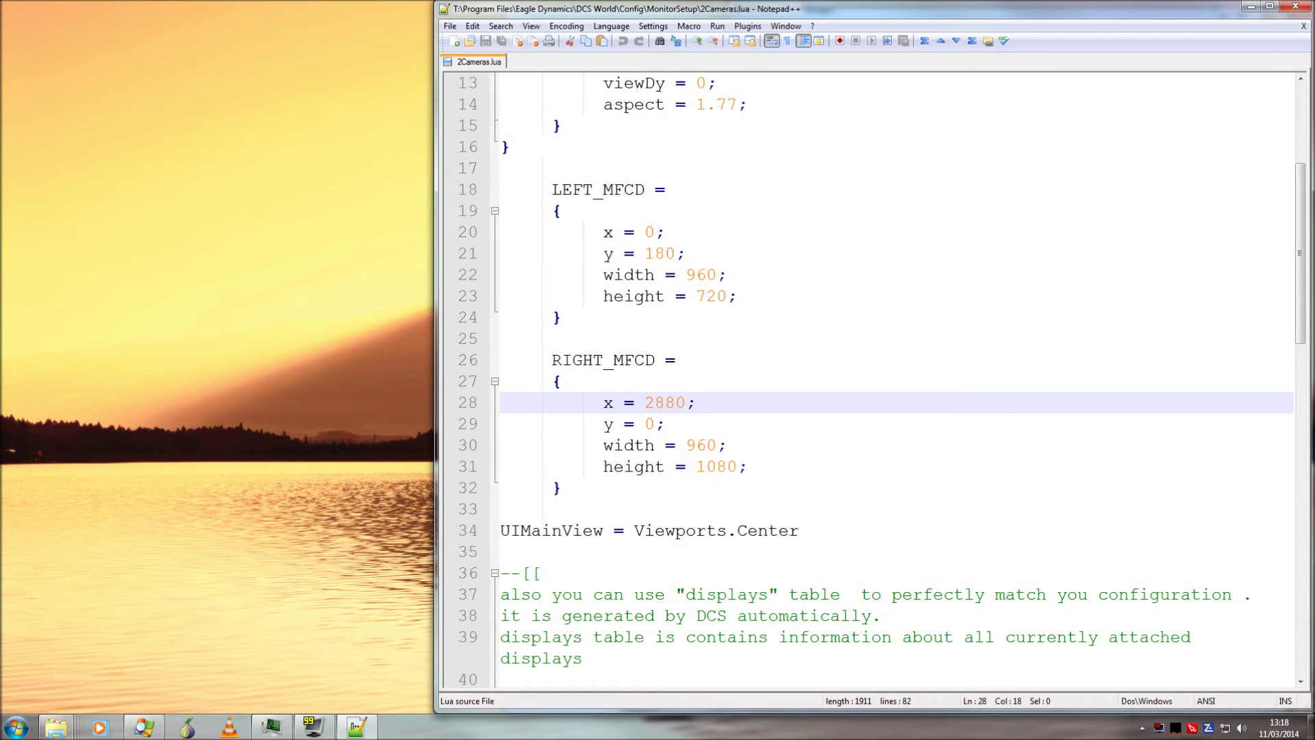
Set the RIGHT_MFCD block's x to 960 and save the file
double_click(664, 402)
type("960")
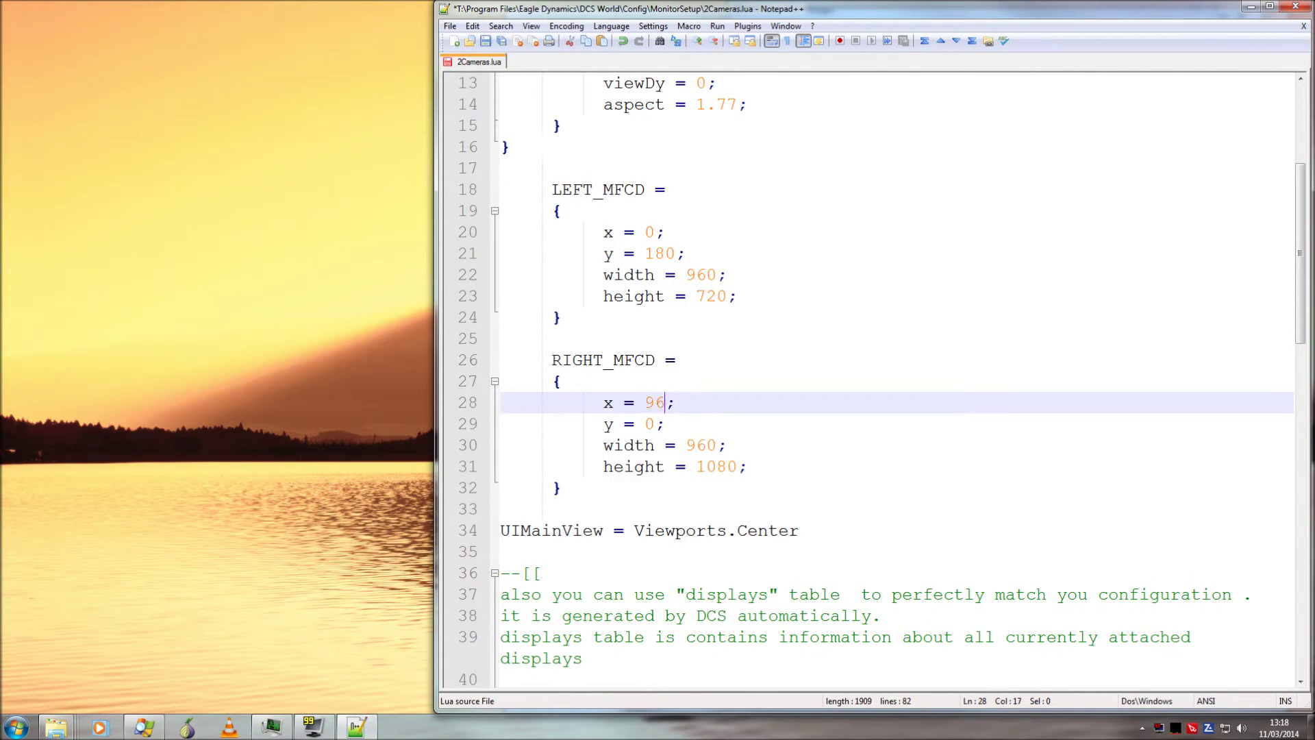
left_click(562, 381)
key("ctrl+s")
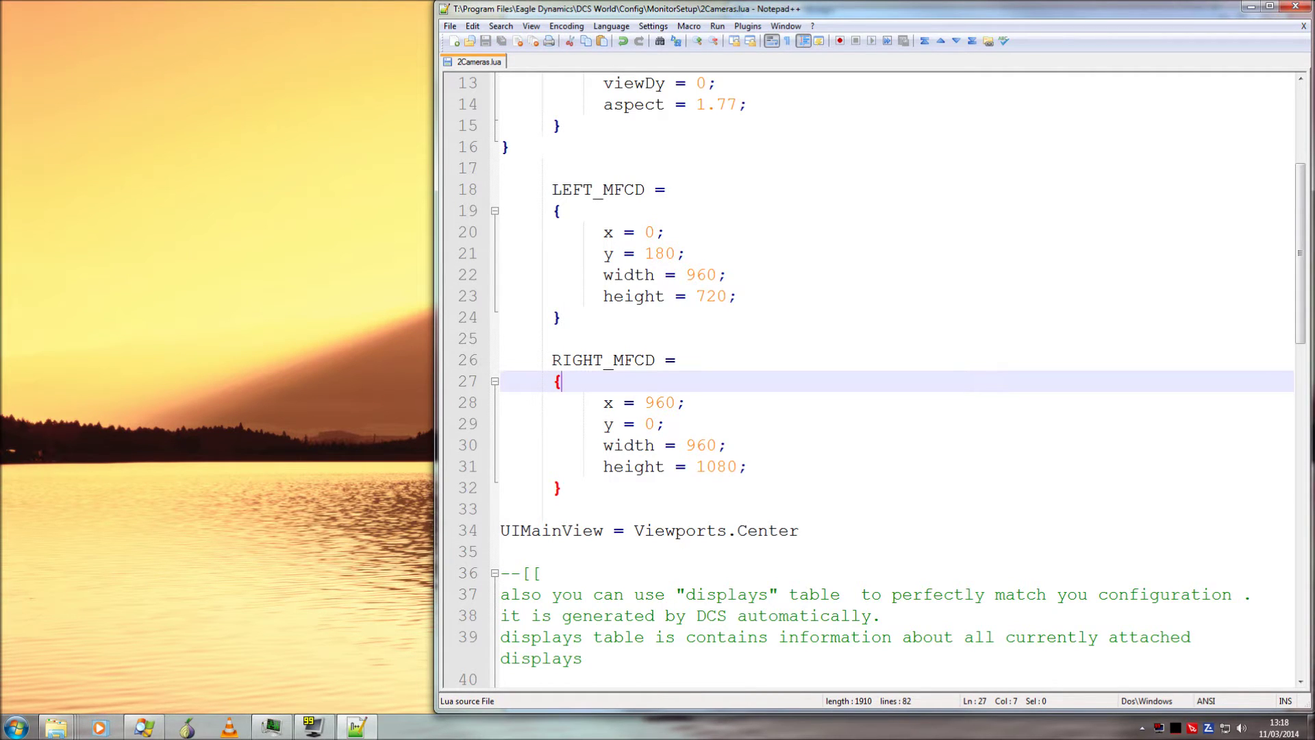
Examine the width, height and x entries of the RIGHT_MFCD block
double_click(701, 445)
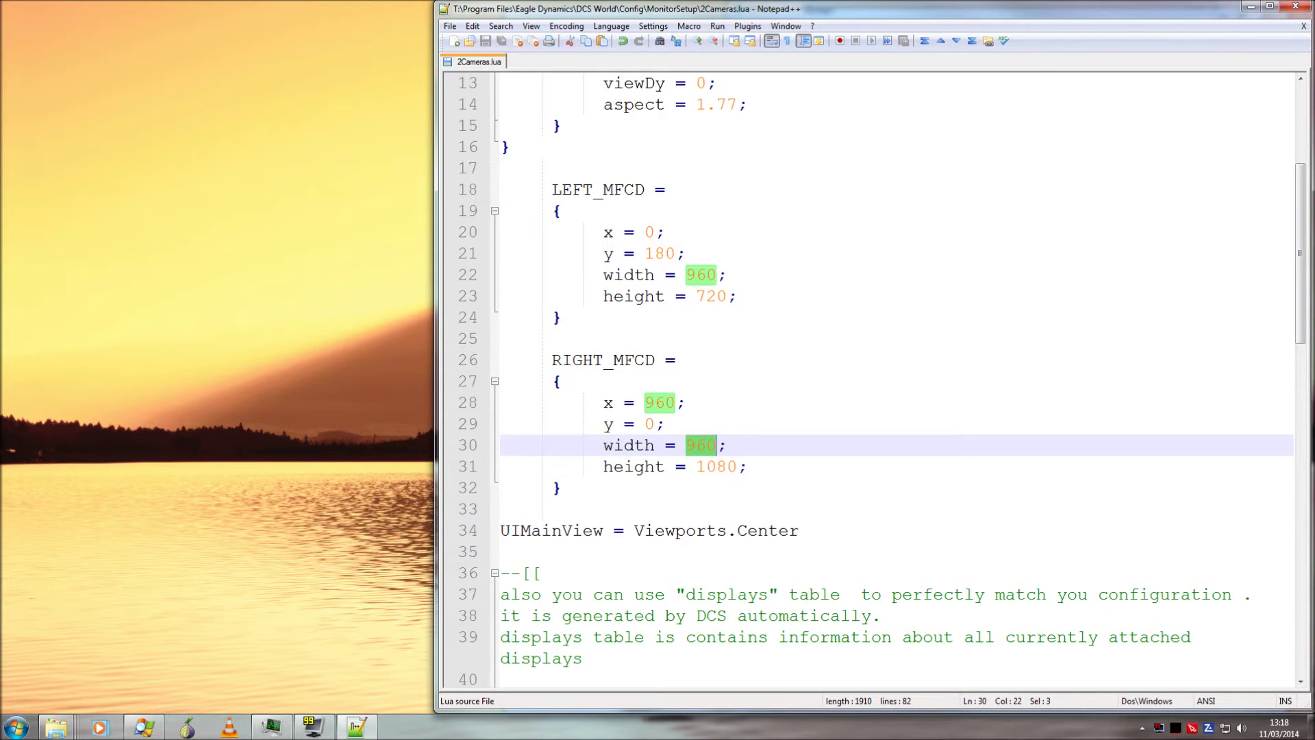
double_click(716, 466)
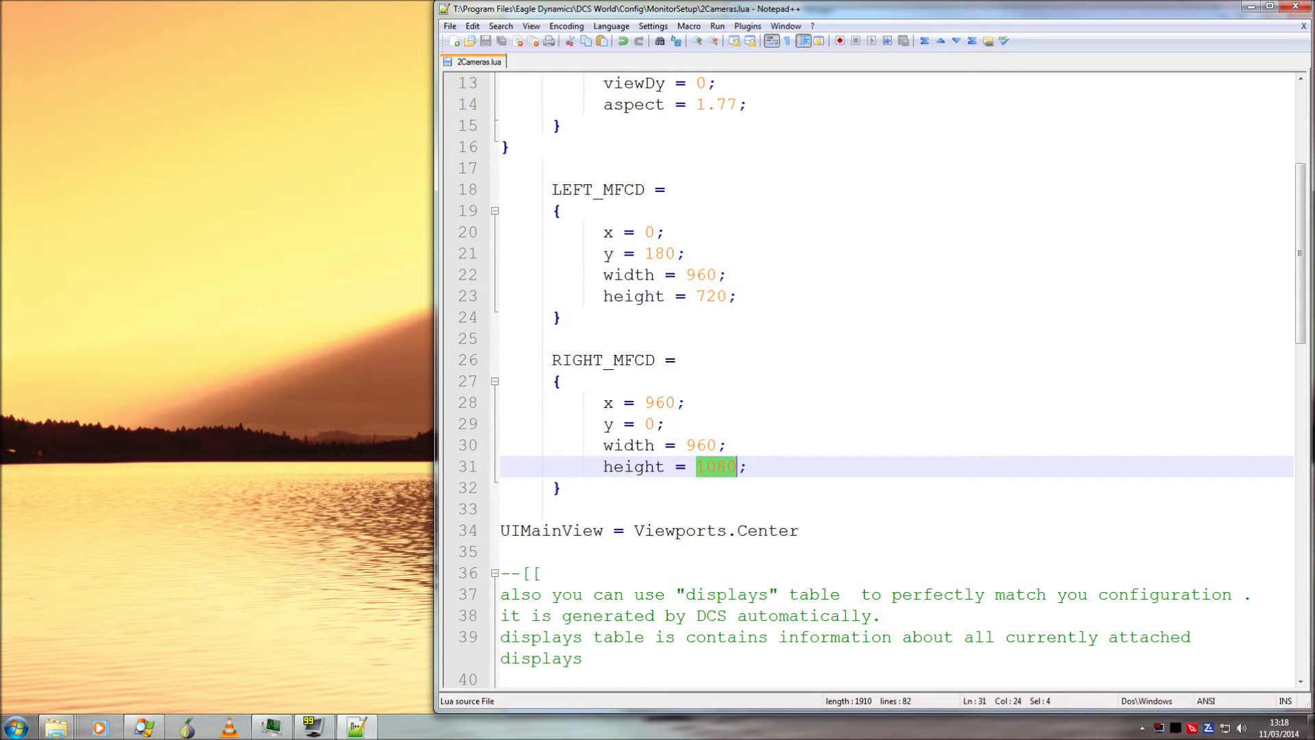
left_click(684, 403)
scroll(870, 383, "up", 4)
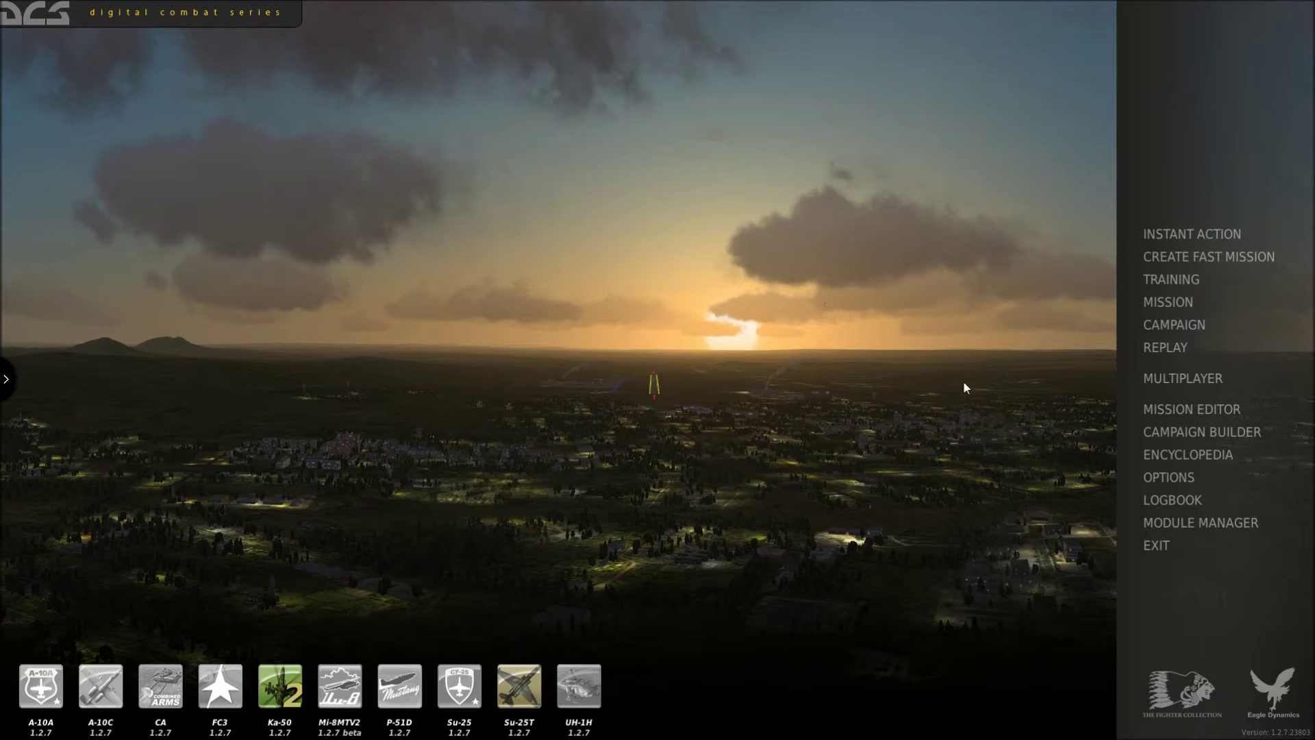
In DCS World, check the resolution, aspect ratio and monitors settings in the system options, and accept them
left_click(1164, 478)
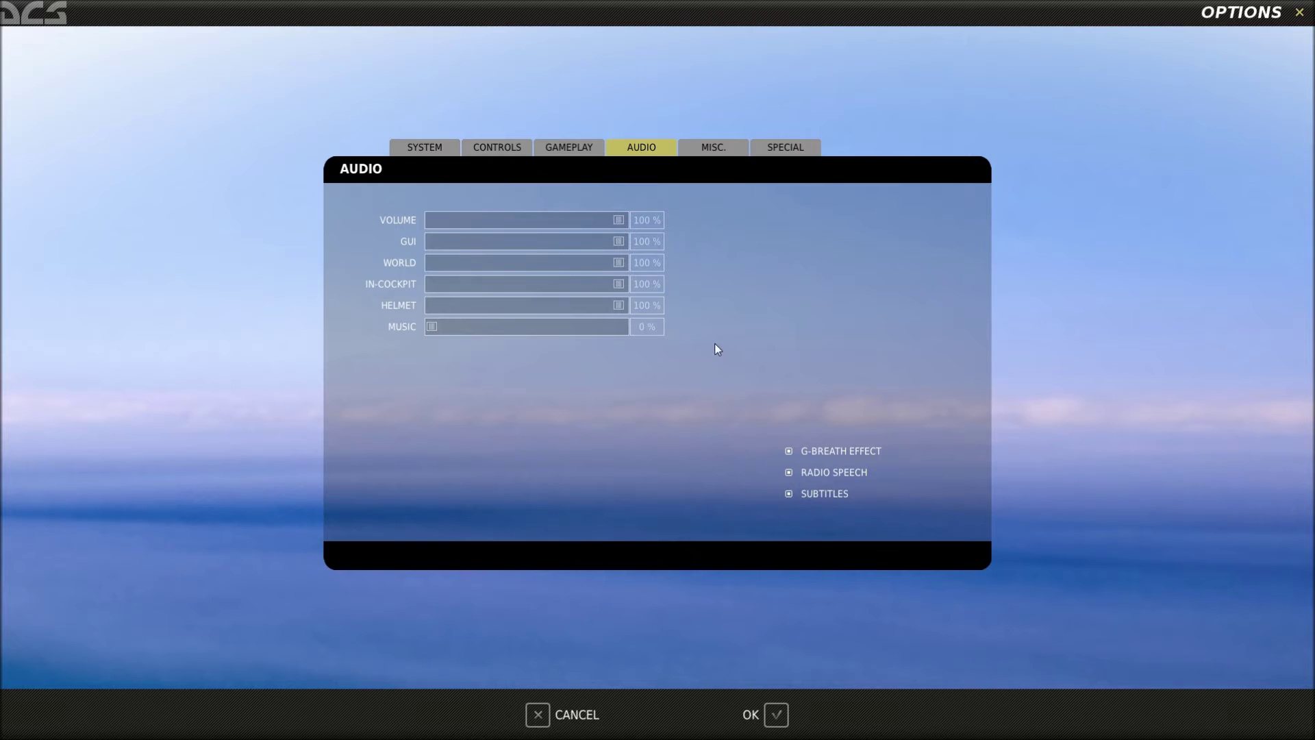
left_click(425, 146)
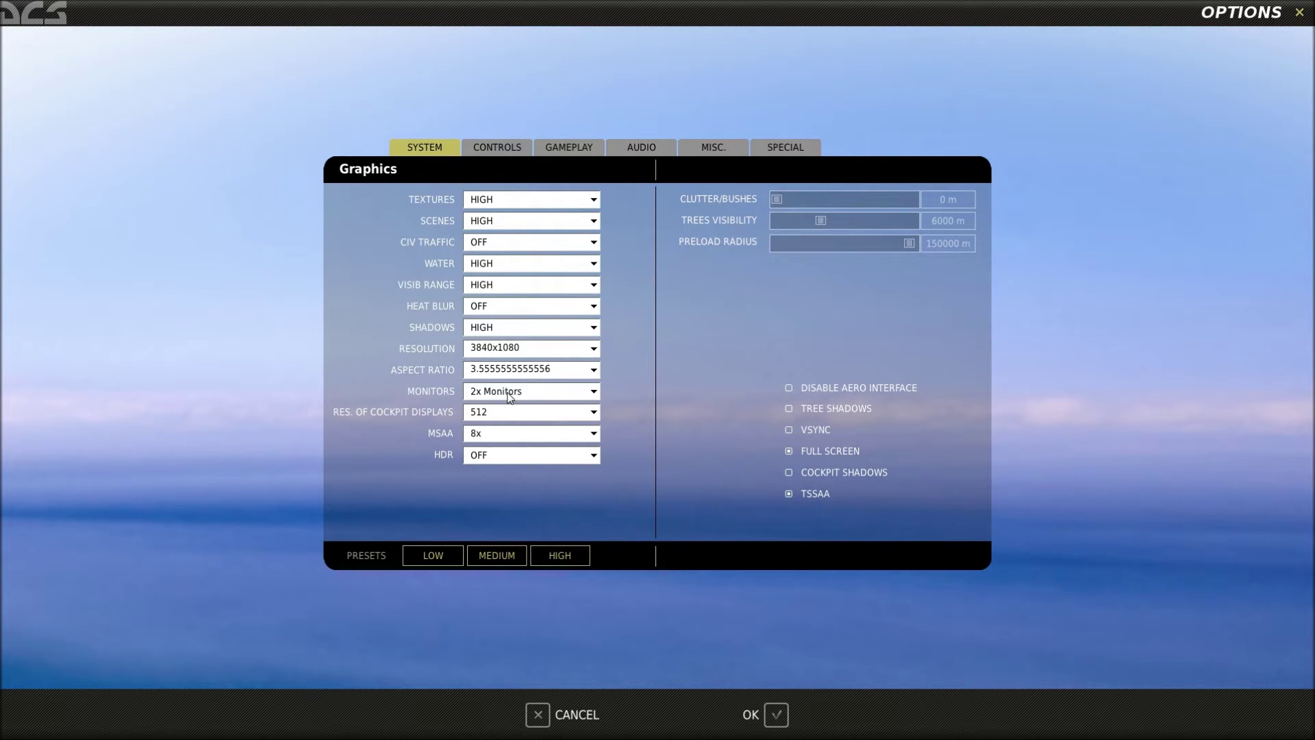
left_click(777, 715)
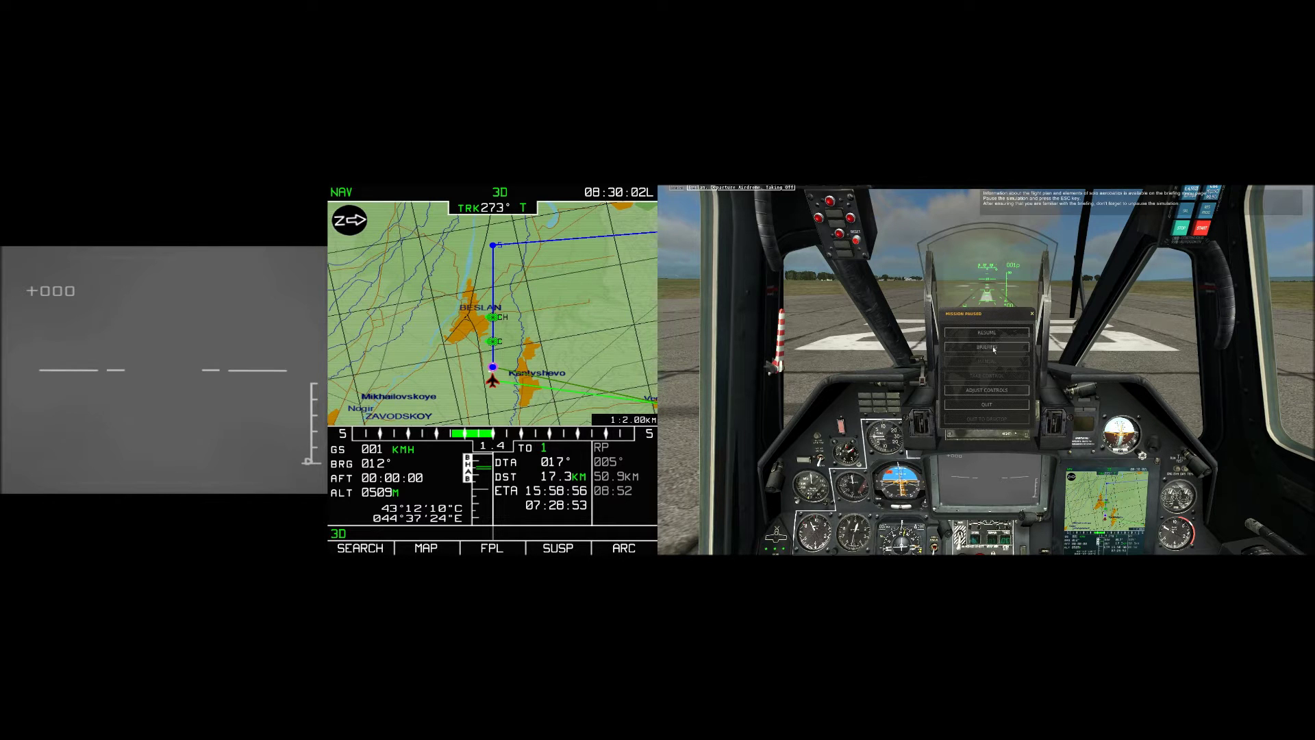
Resume the paused Ka-50 mission to examine how the cockpit and both display viewports are laid out
key("Escape")
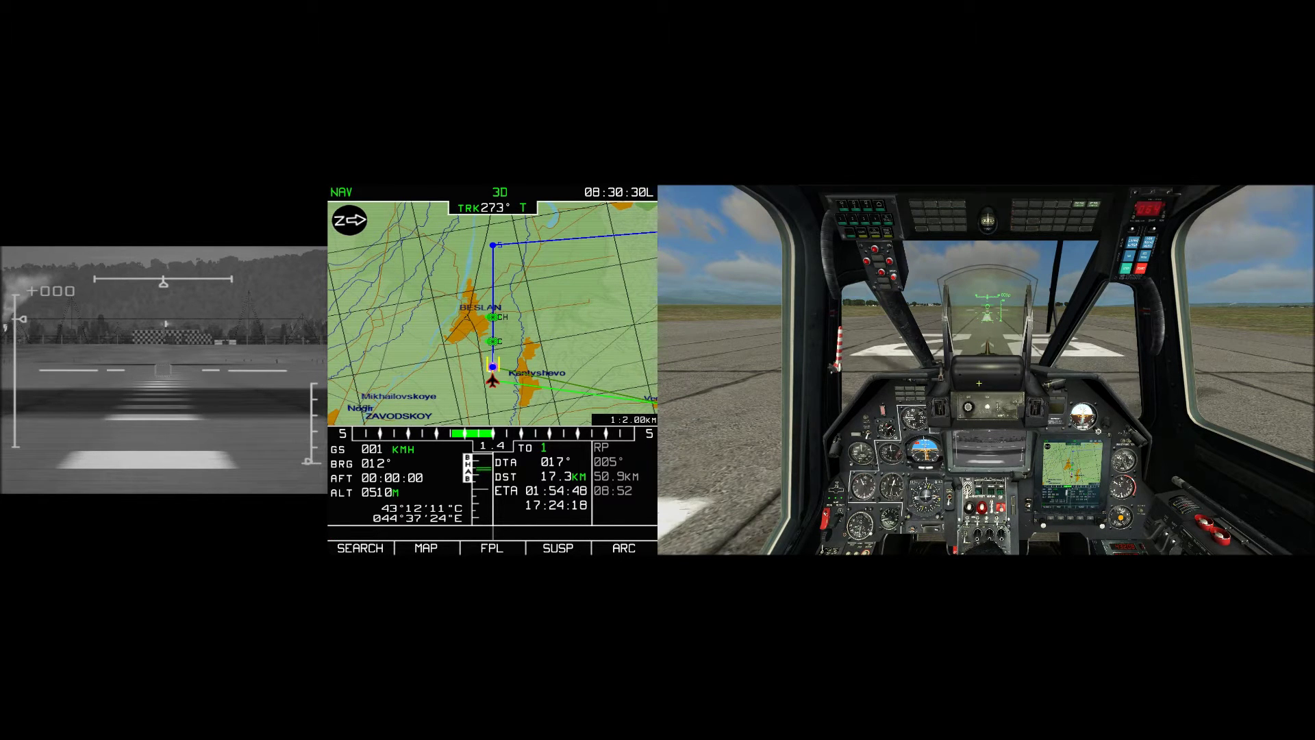
key("Escape")
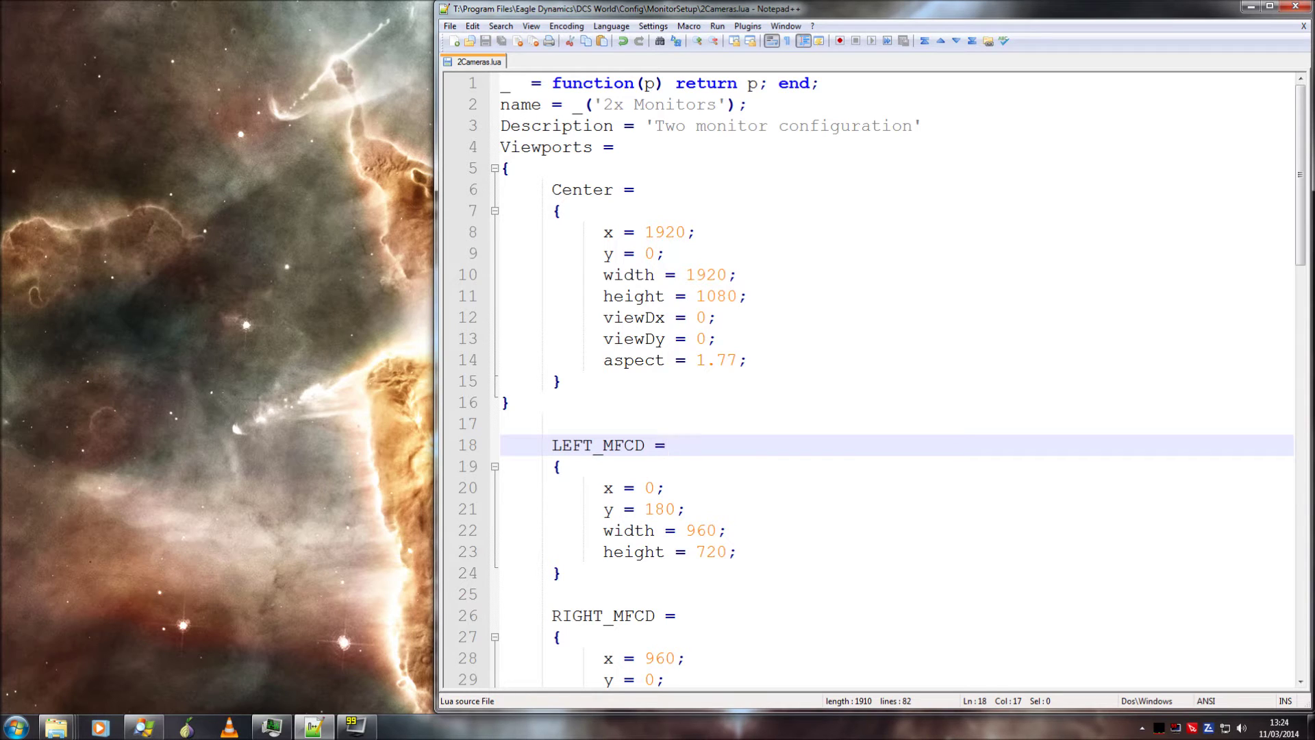
In Notepad++, set the Center viewport's x to 0 and compare it with the two MFCD blocks
double_click(665, 232)
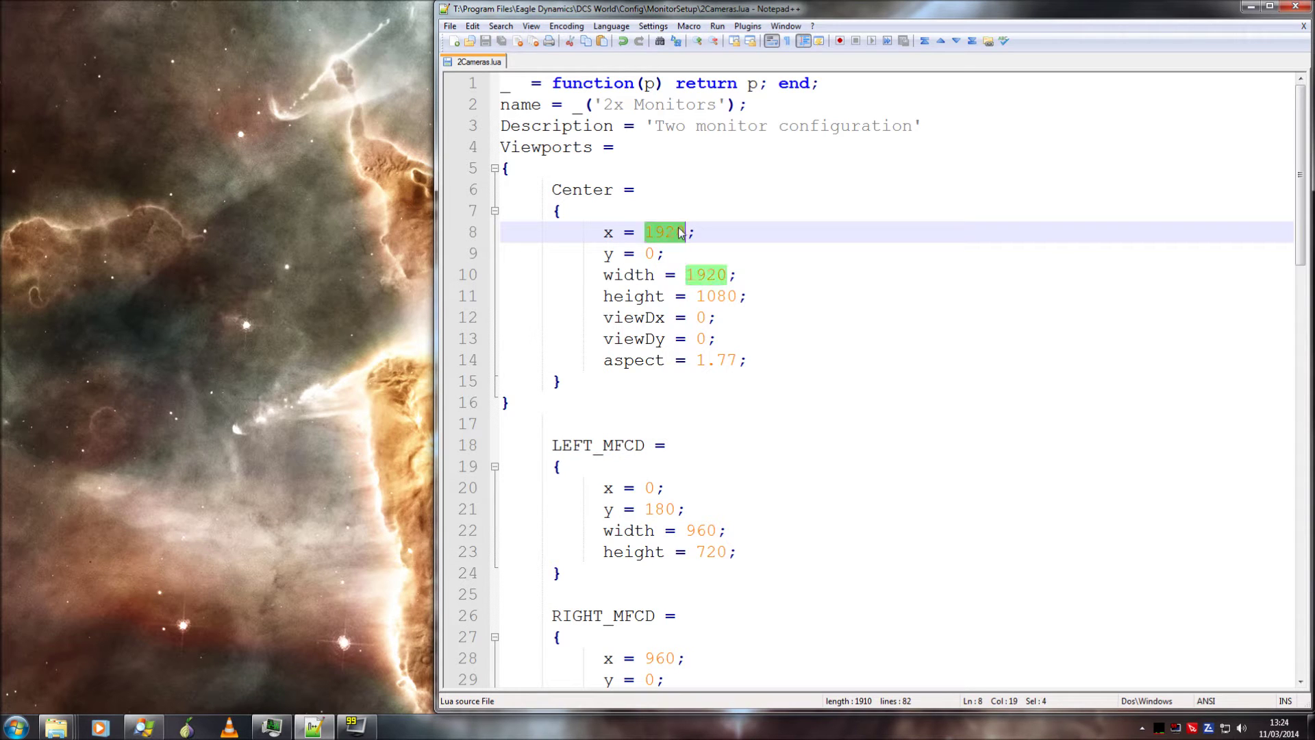
type("0")
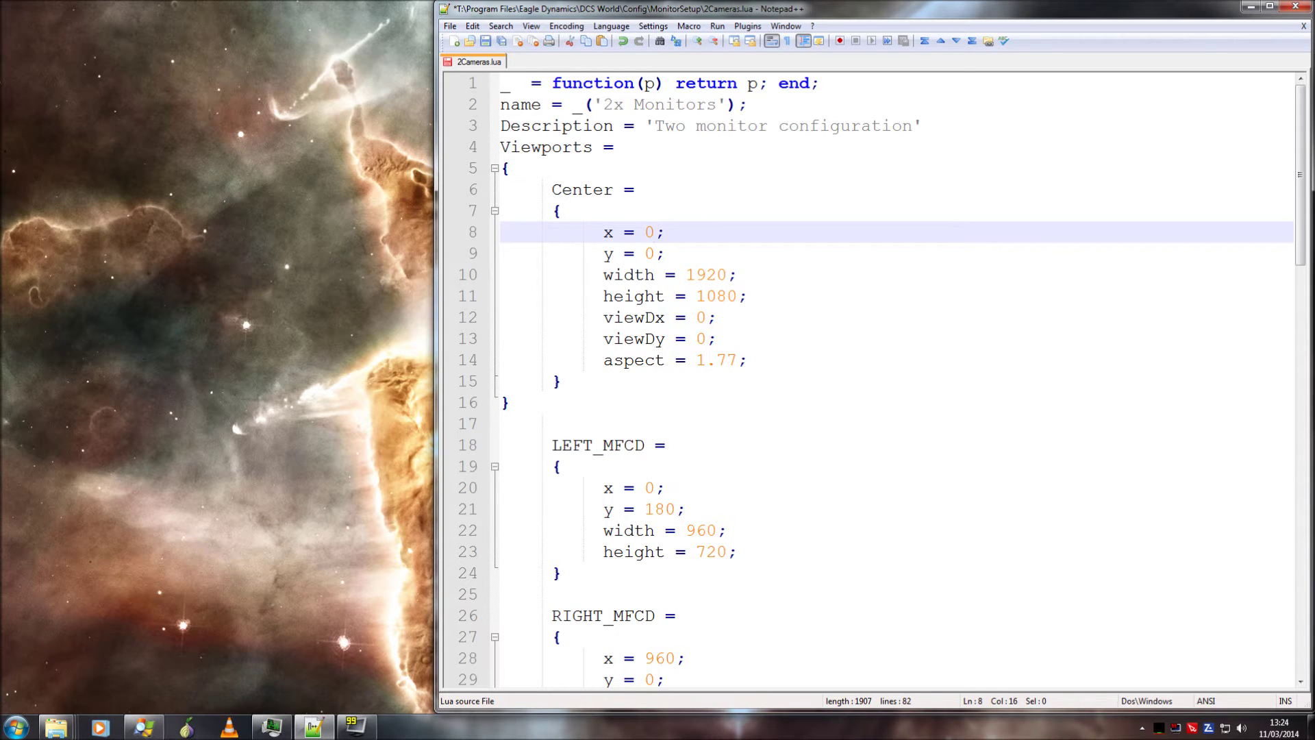
scroll(890, 377, "down", 1)
scroll(873, 380, "down", 3)
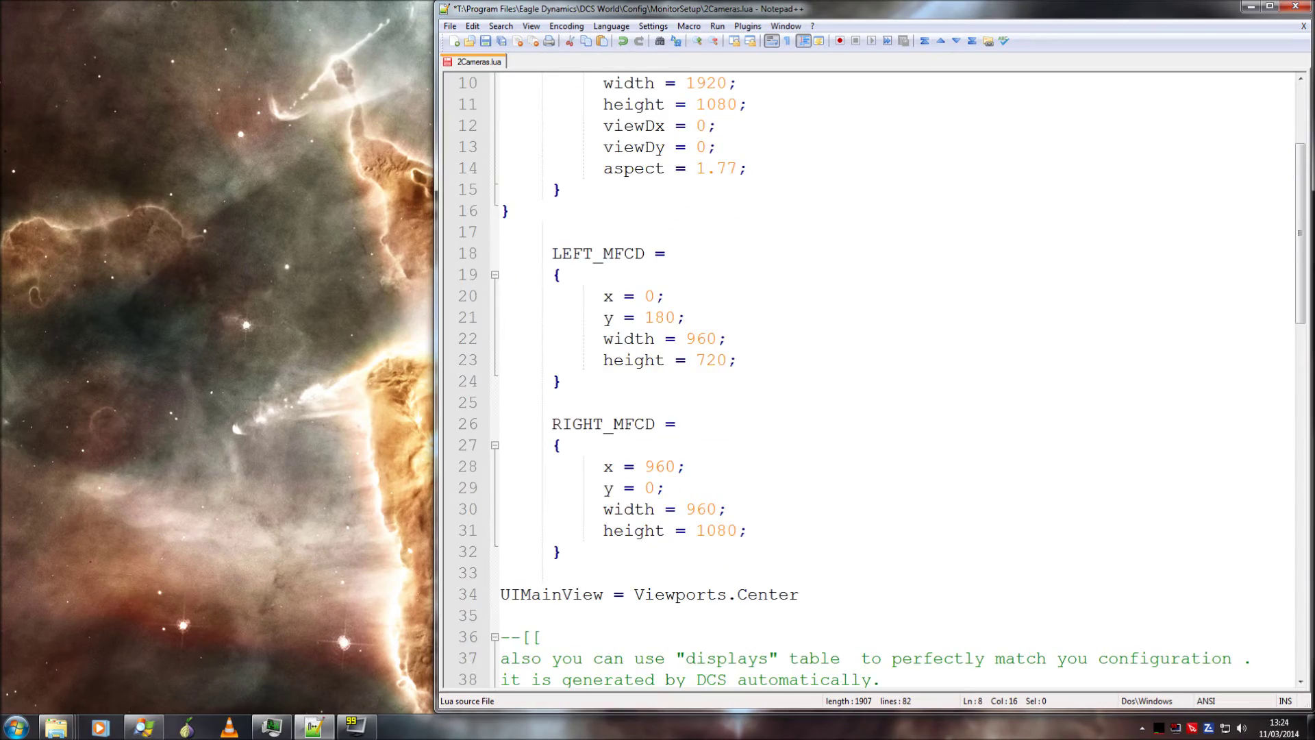
scroll(874, 380, "up", 4)
scroll(873, 380, "down", 1)
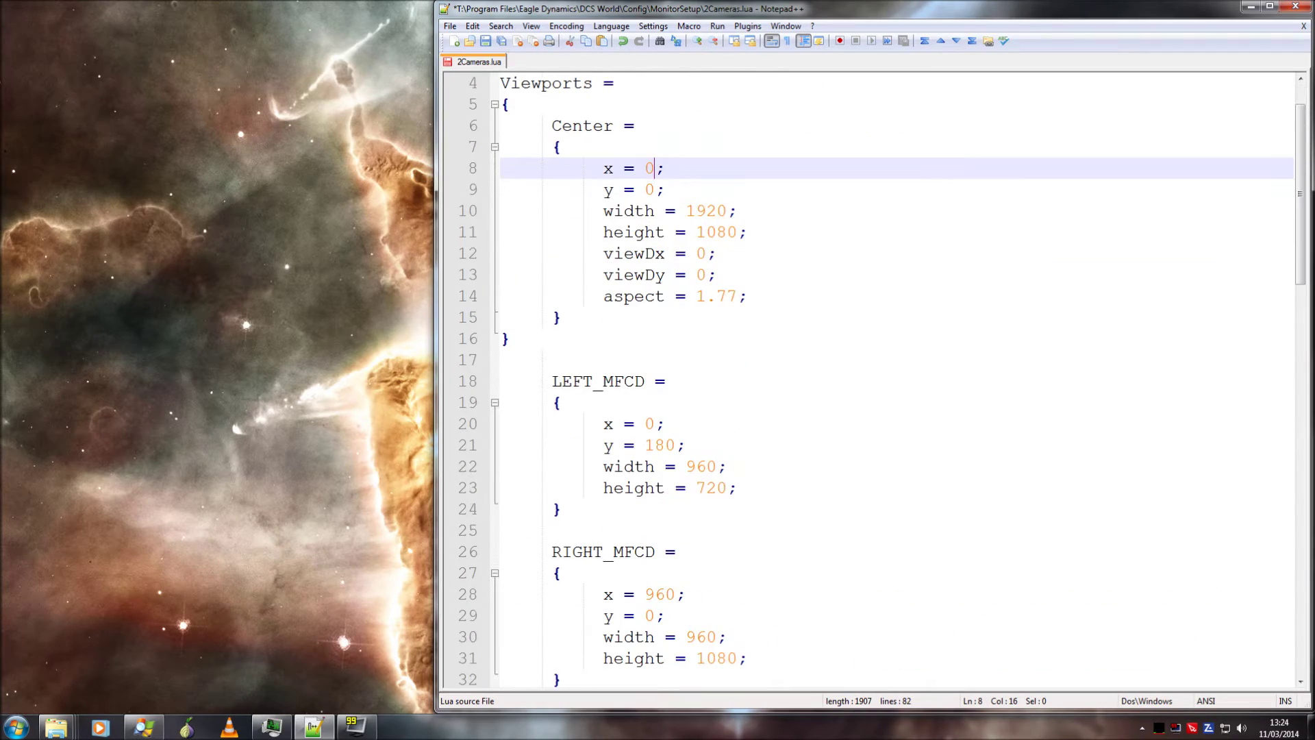
scroll(873, 380, "down", 2)
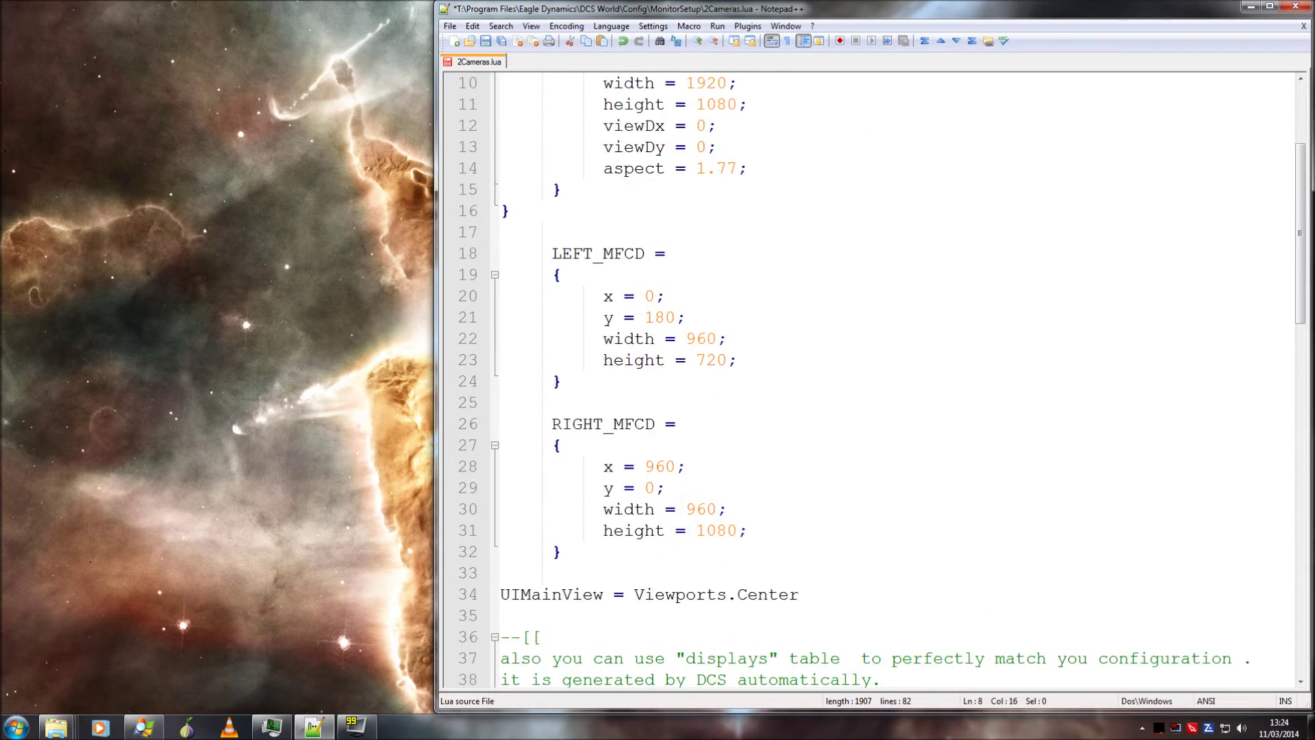
scroll(873, 380, "up", 3)
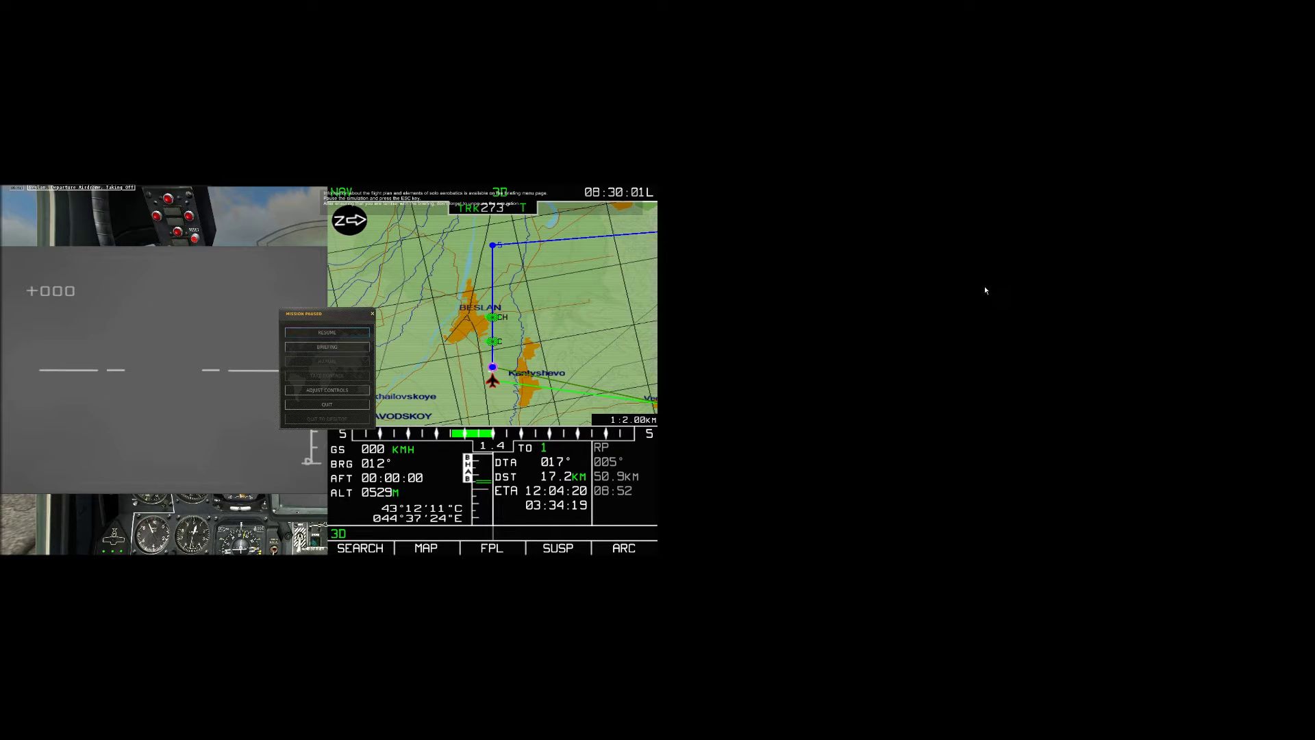
Try to resume the mission in DCS World with the Center viewport at x 0
left_click(978, 330)
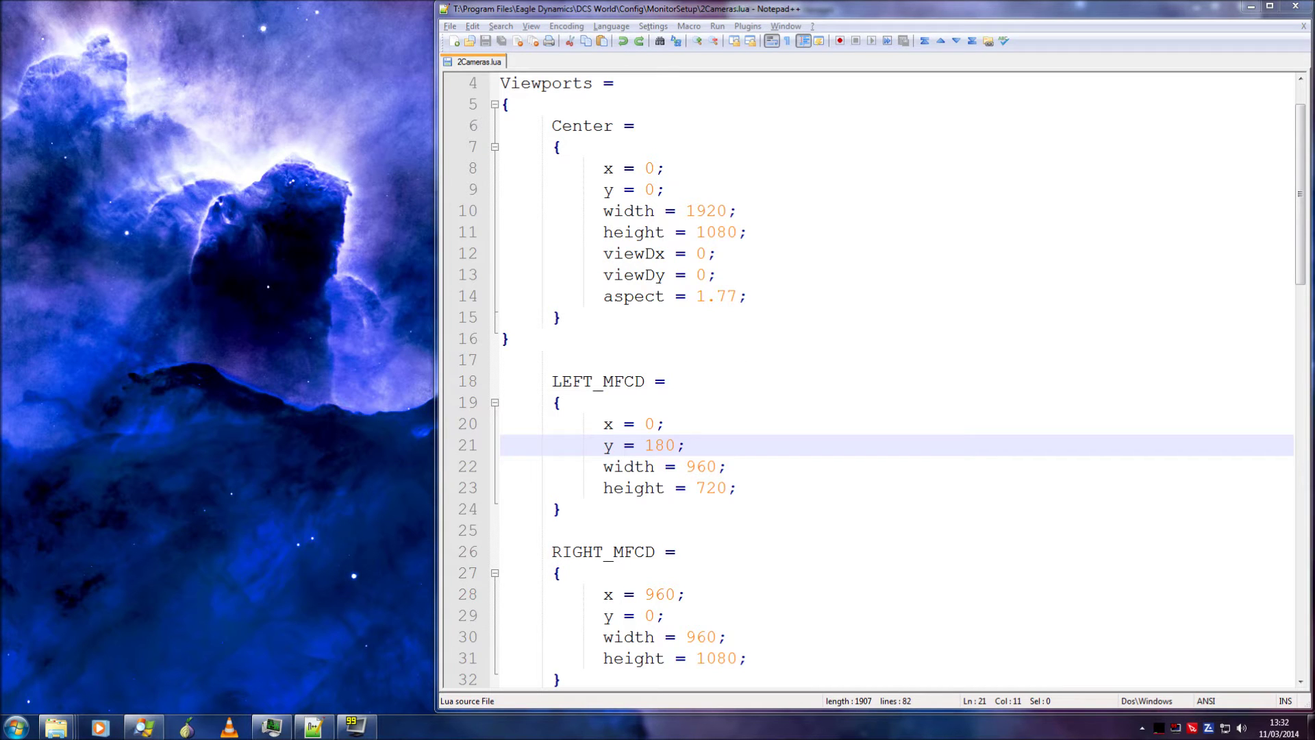
scroll(1302, 437, "down", 9)
scroll(1301, 436, "up", 8)
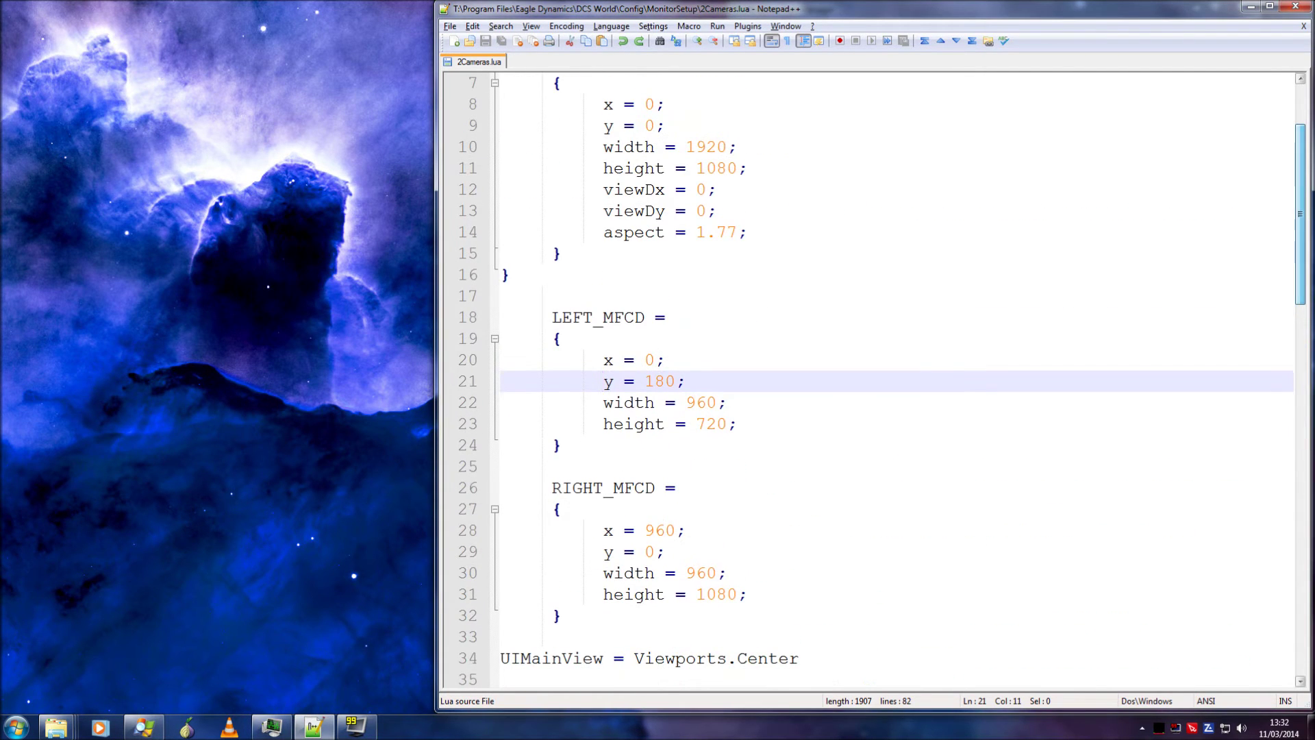
scroll(890, 384, "up", 2)
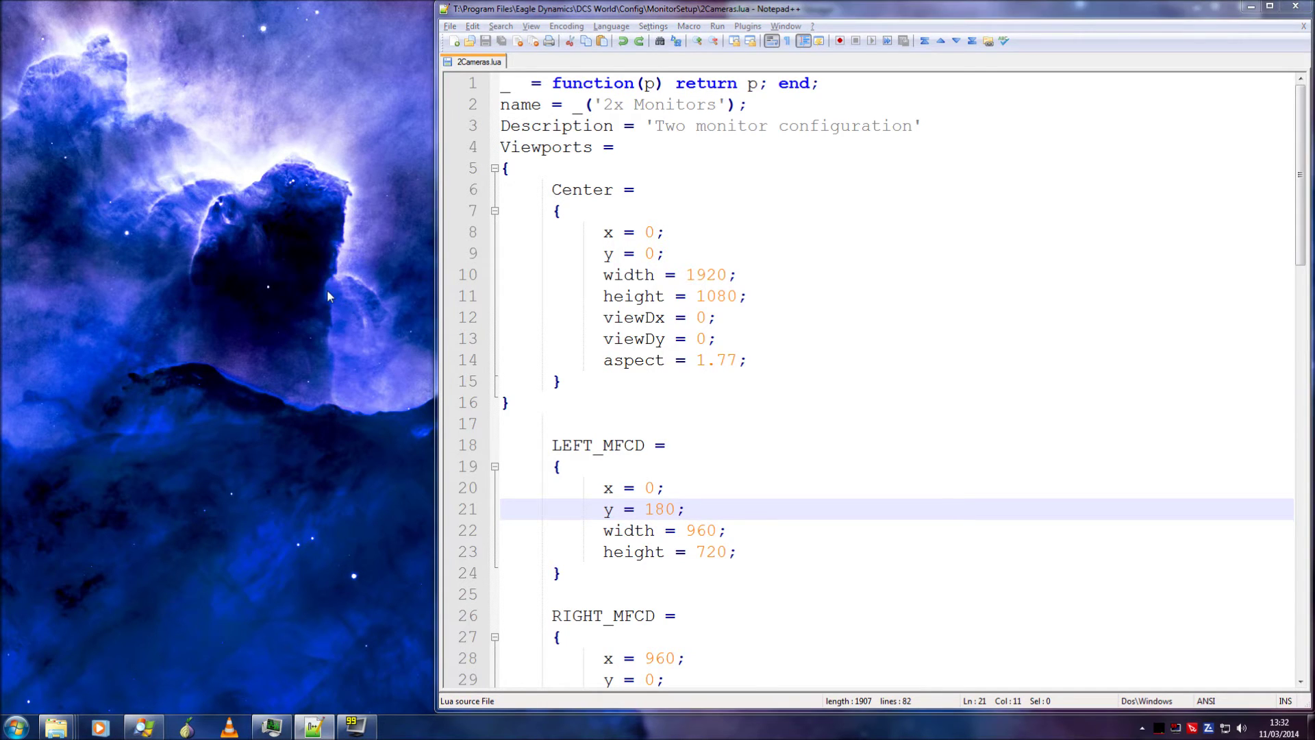
Switch to the next desktop background, and open the Windows screen resolution settings for display 2
right_click(355, 287)
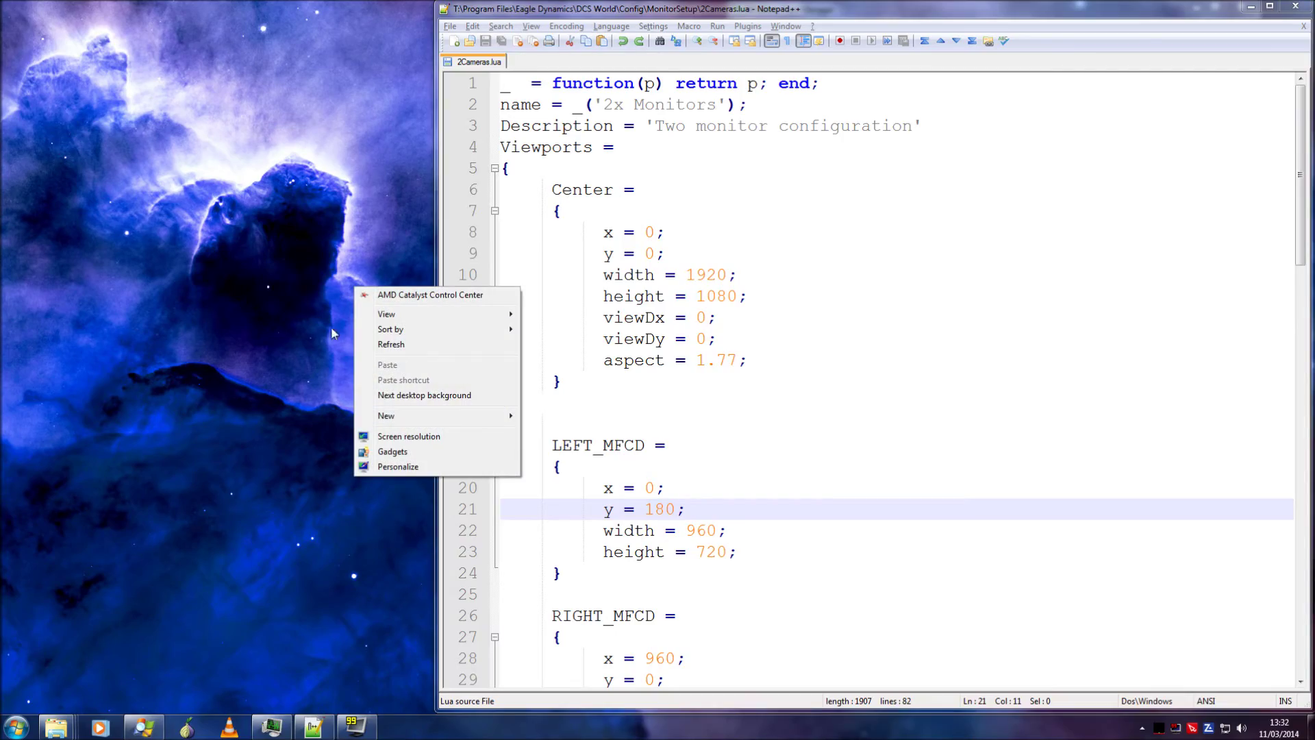
left_click(397, 395)
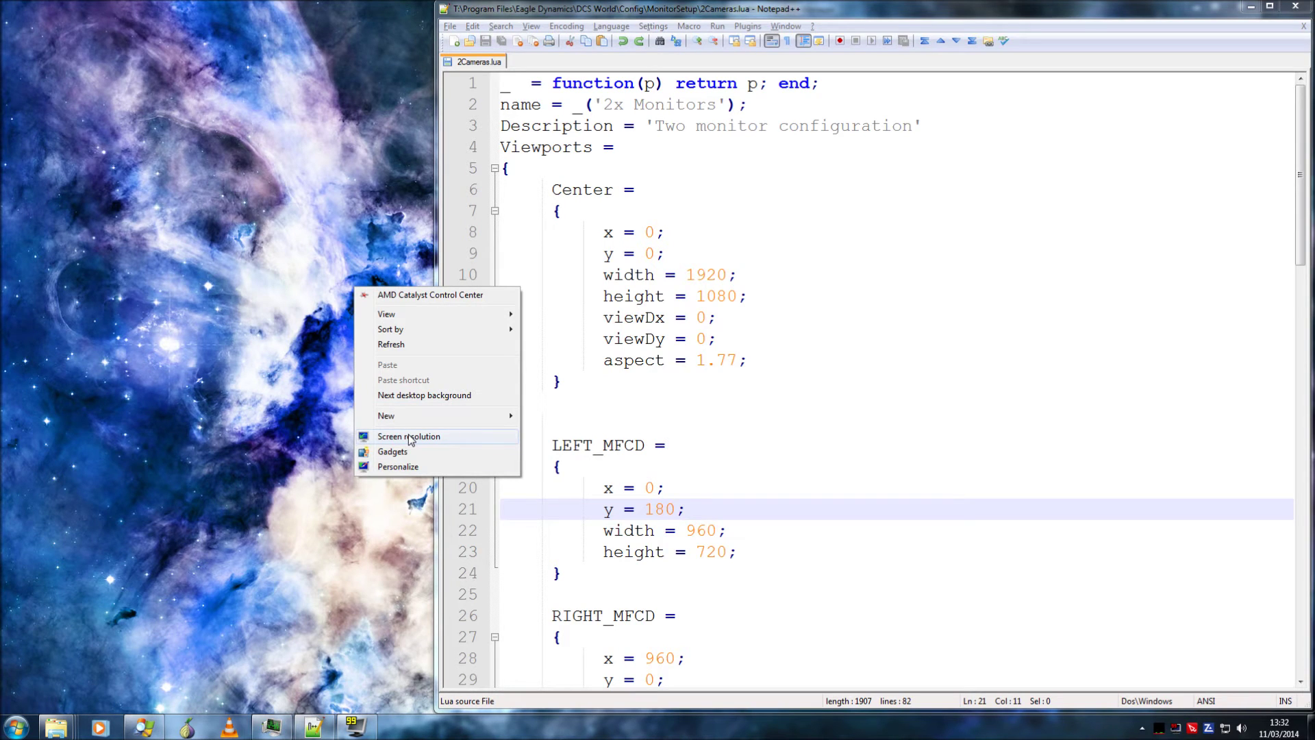
left_click(410, 438)
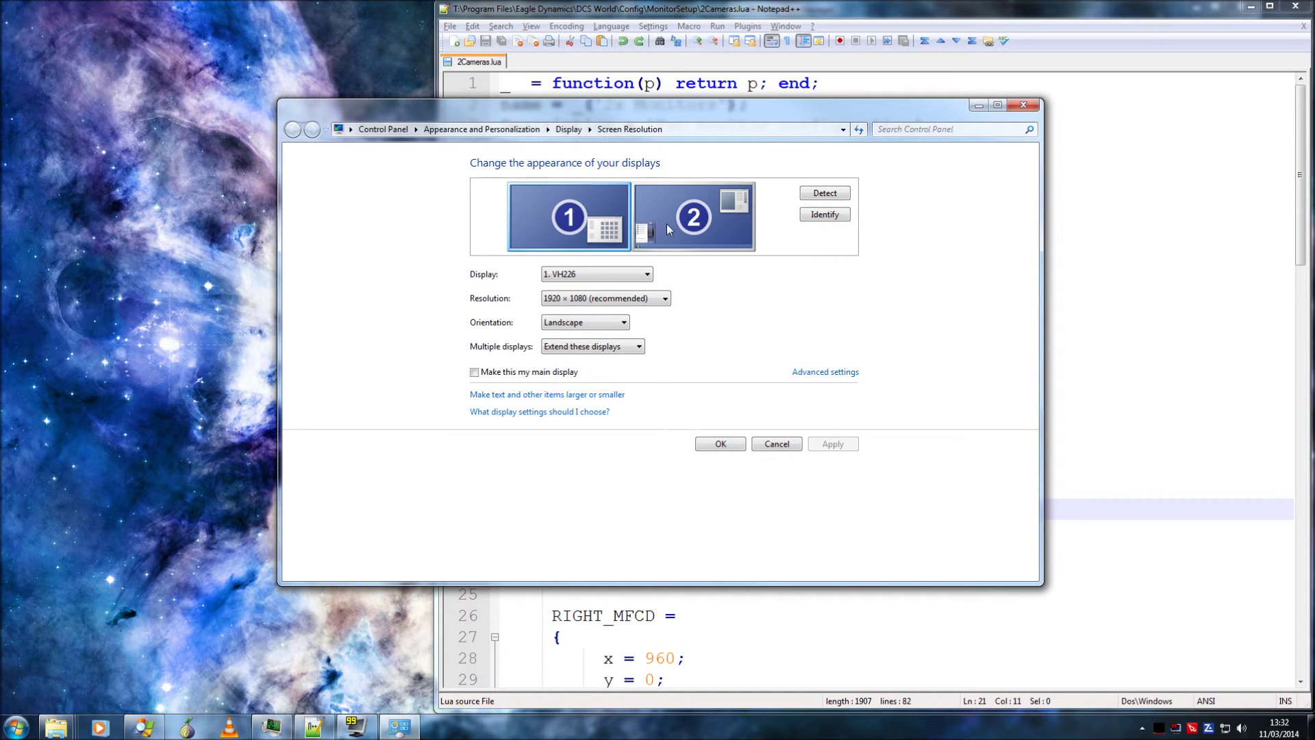
left_click(717, 233)
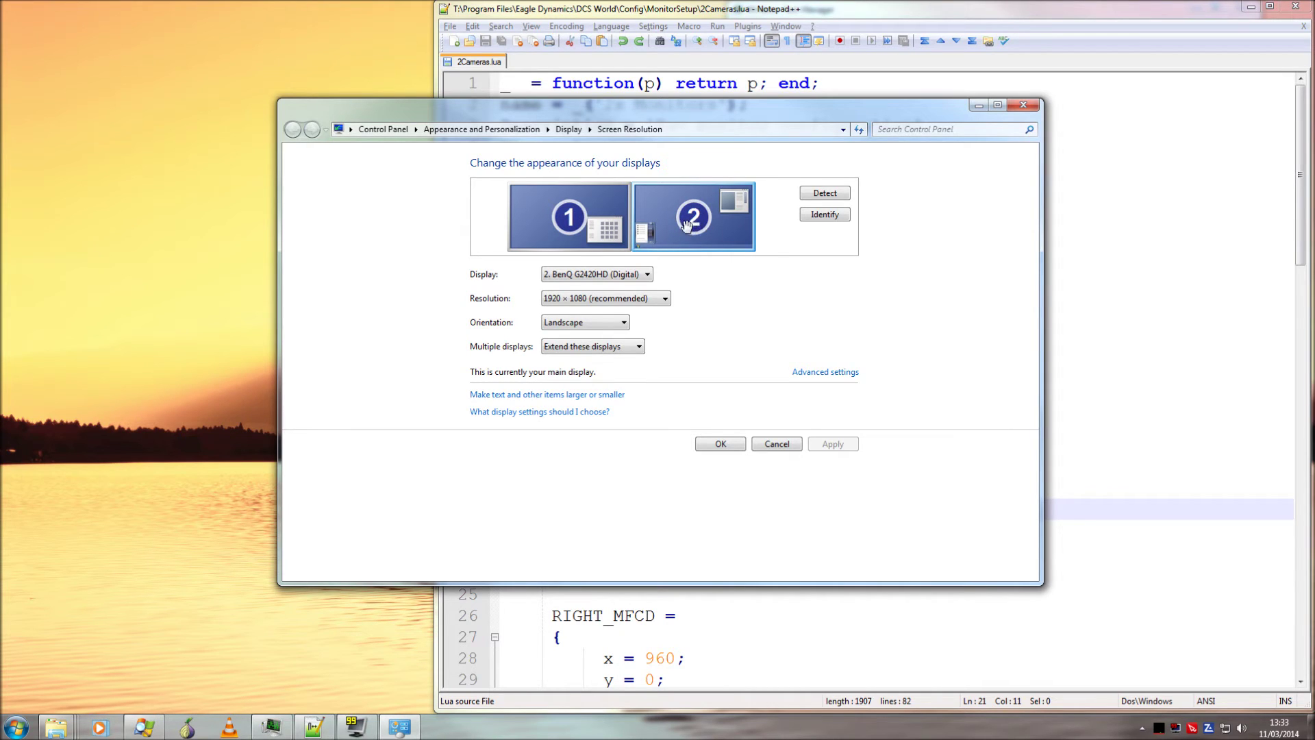
Rearrange the two monitors so that display 1 sits on the right-hand side of display 2
left_click_drag(550, 218, 799, 223)
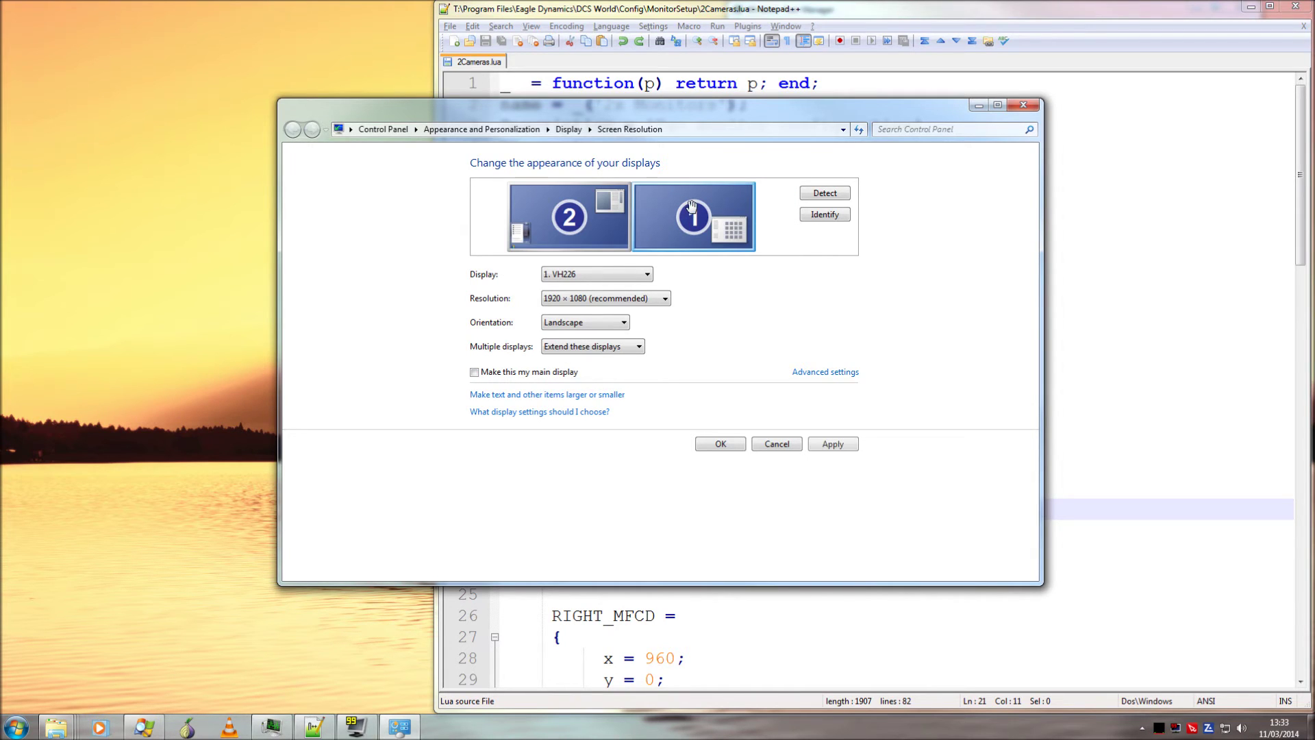
mouse_move(683, 210)
left_mouse_down()
mouse_move(694, 209)
mouse_move(682, 210)
left_mouse_up()
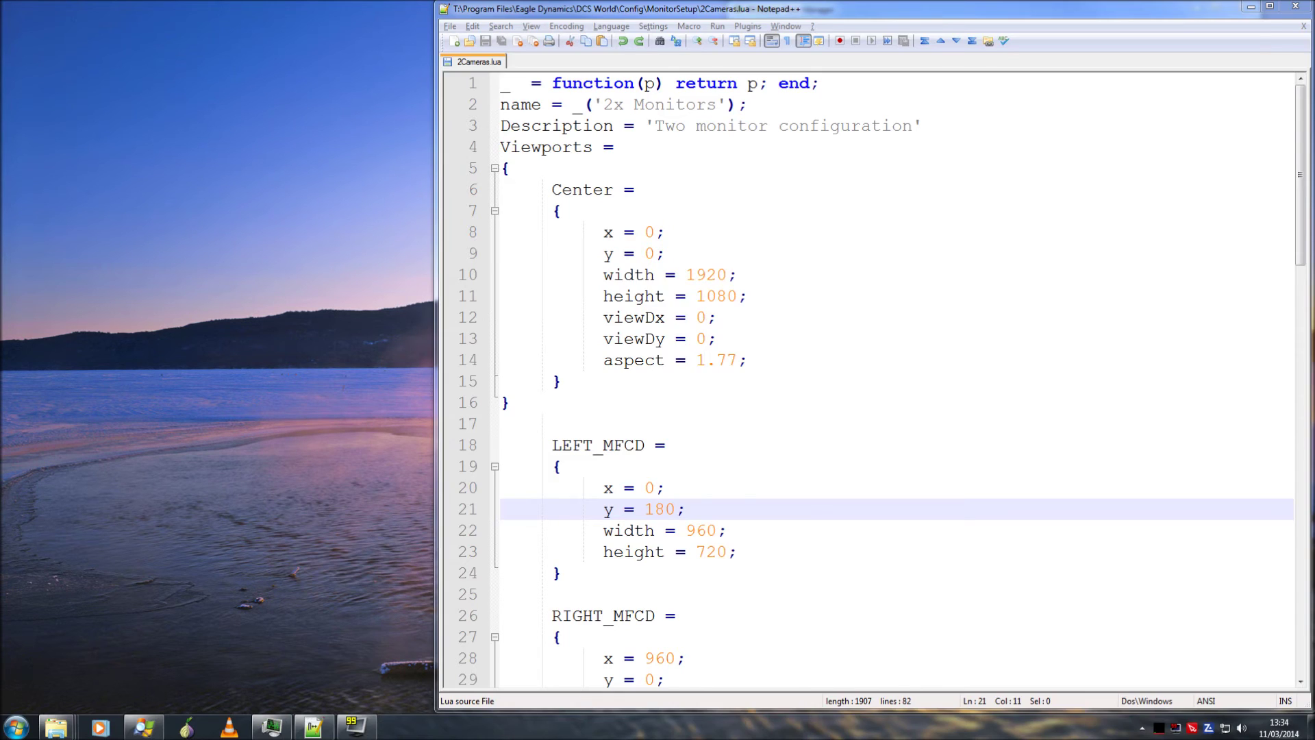
In the 2Cameras.lua file in Notepad++, set the LEFT_MFCD viewport's x to 1920
left_click(561, 381)
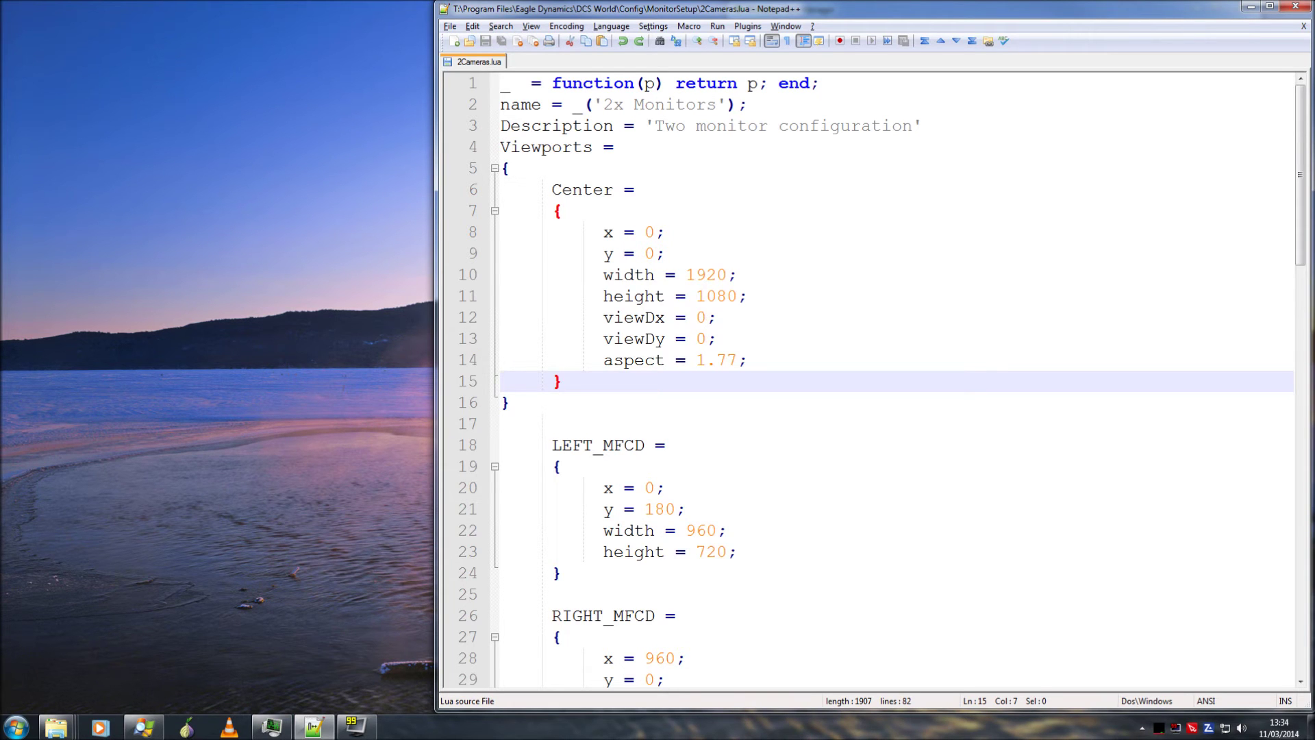
scroll(870, 380, "down", 1)
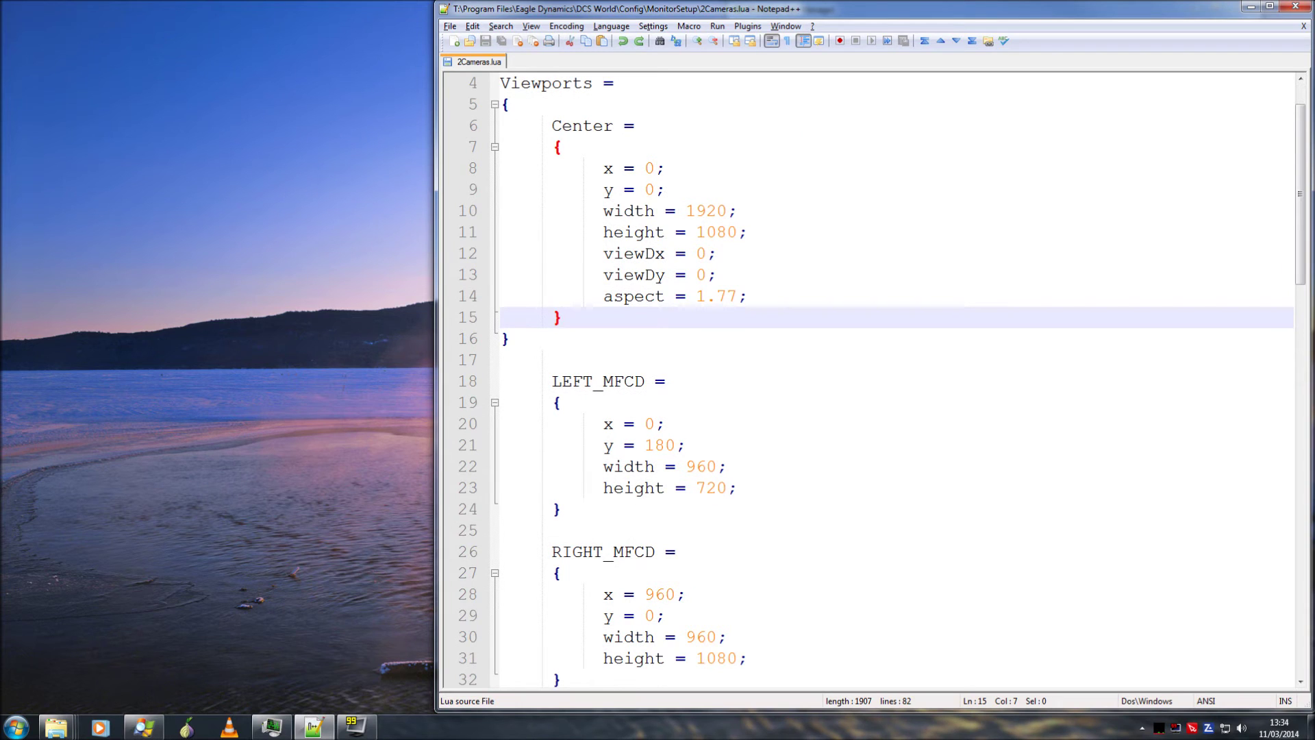
scroll(870, 380, "down", 2)
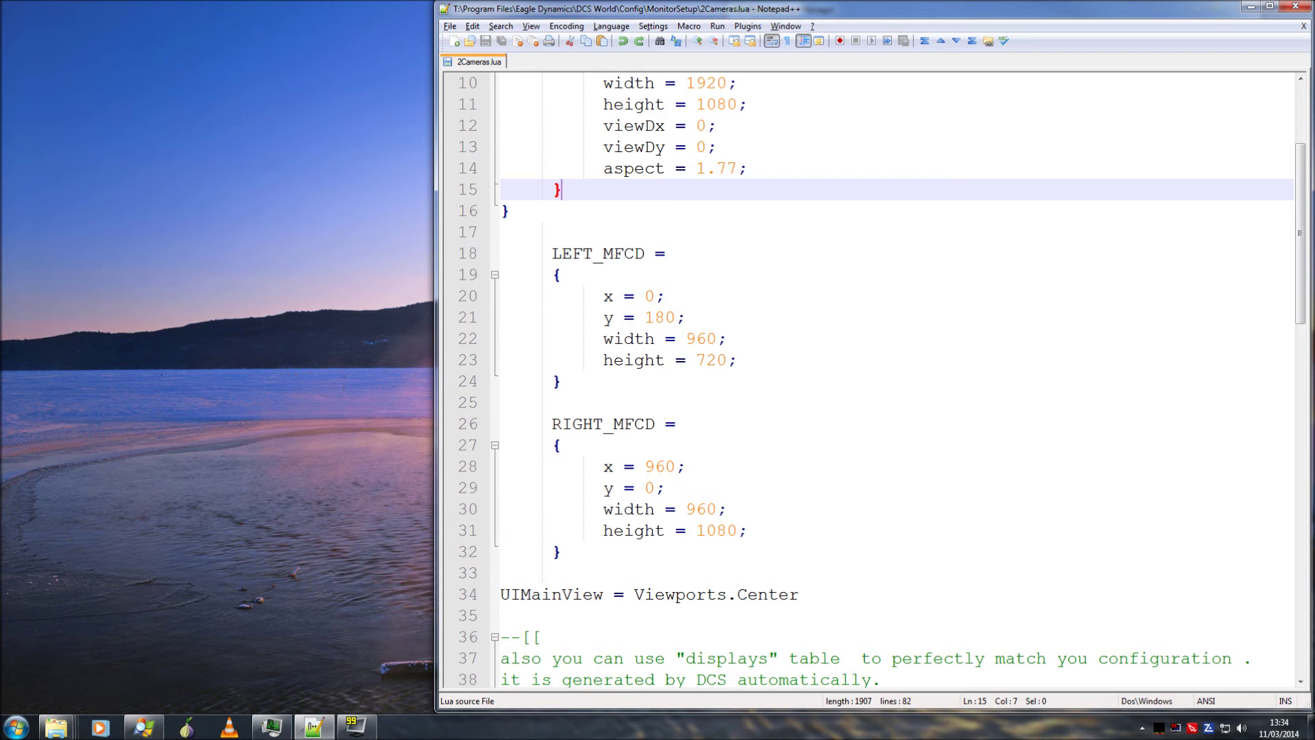
left_click(644, 296)
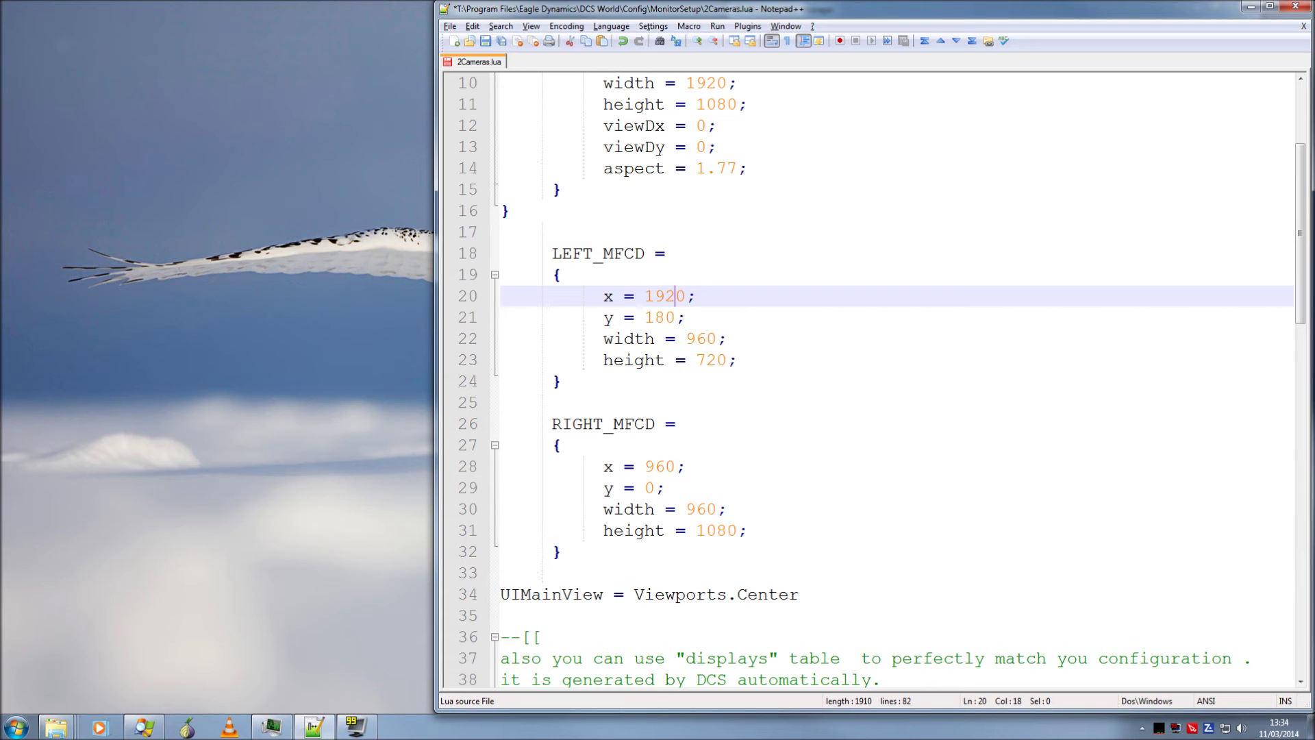
Set the RIGHT_MFCD viewport's x to 2880 and save the monitor setup file
left_click_drag(645, 467, 675, 466)
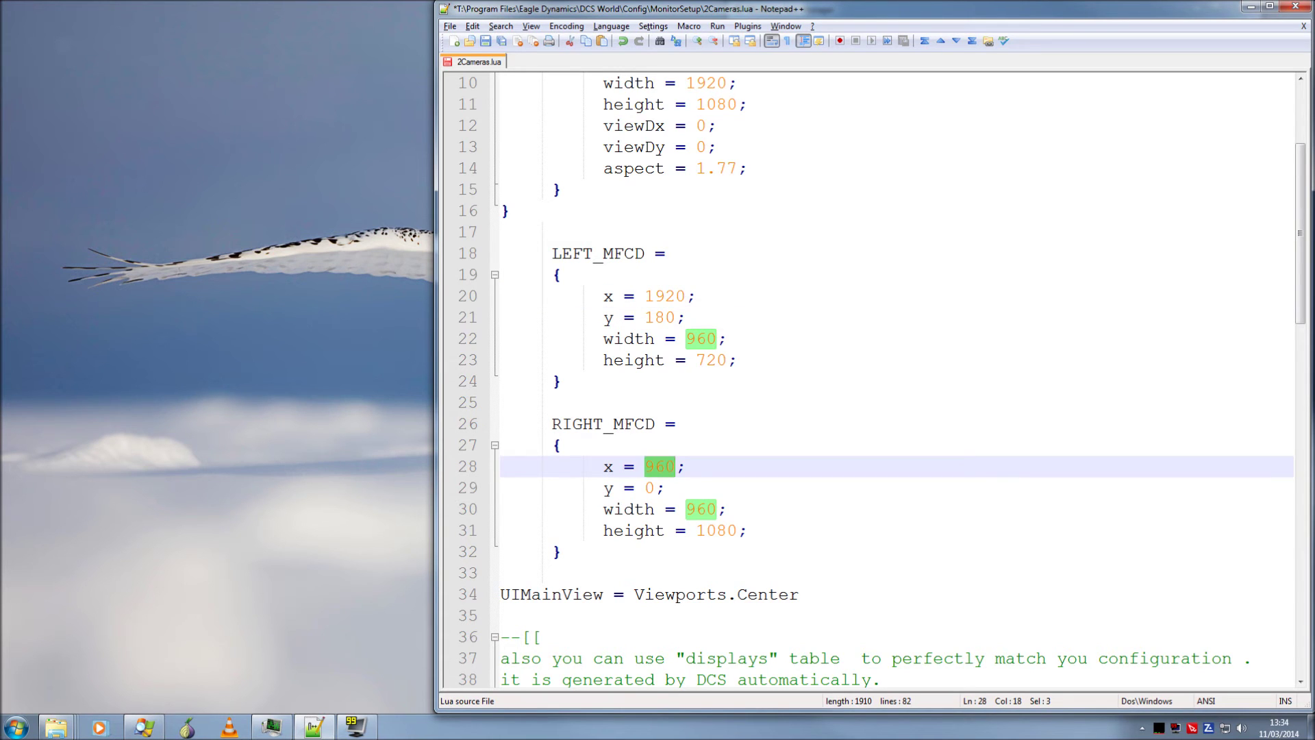
type("2880")
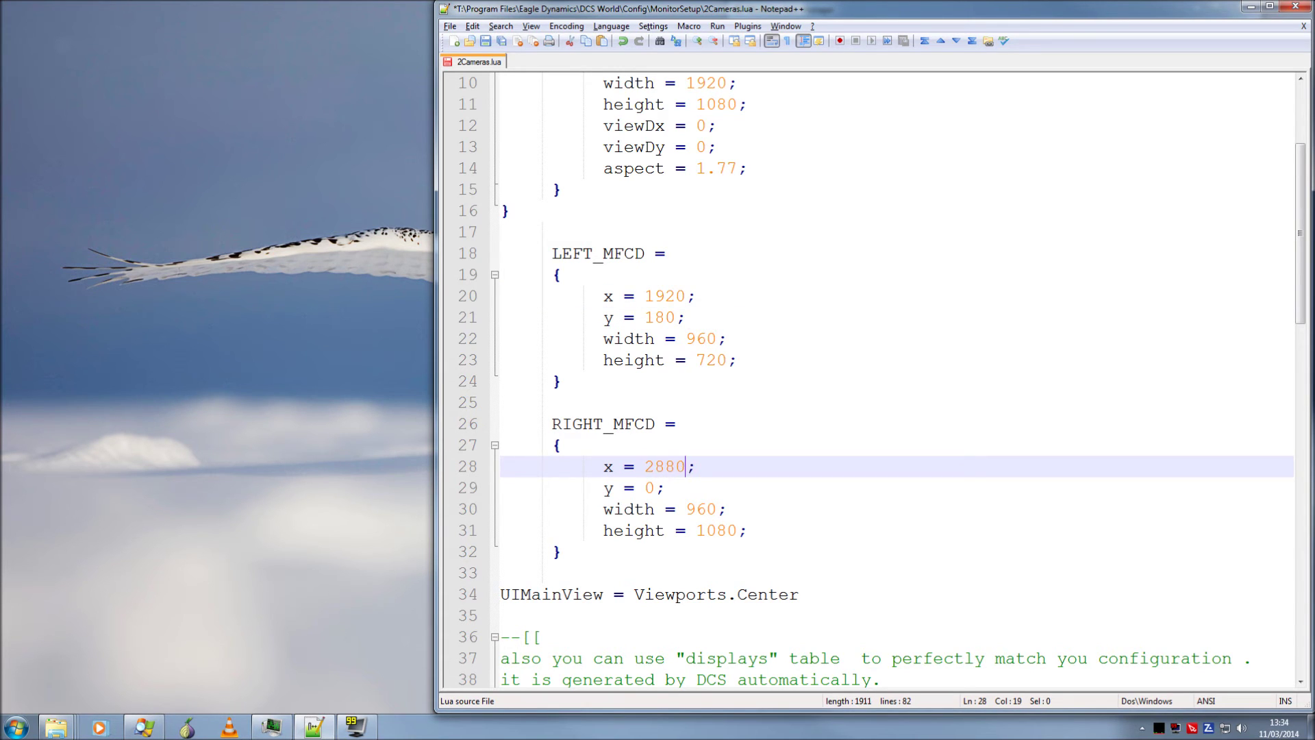
key("ctrl+s")
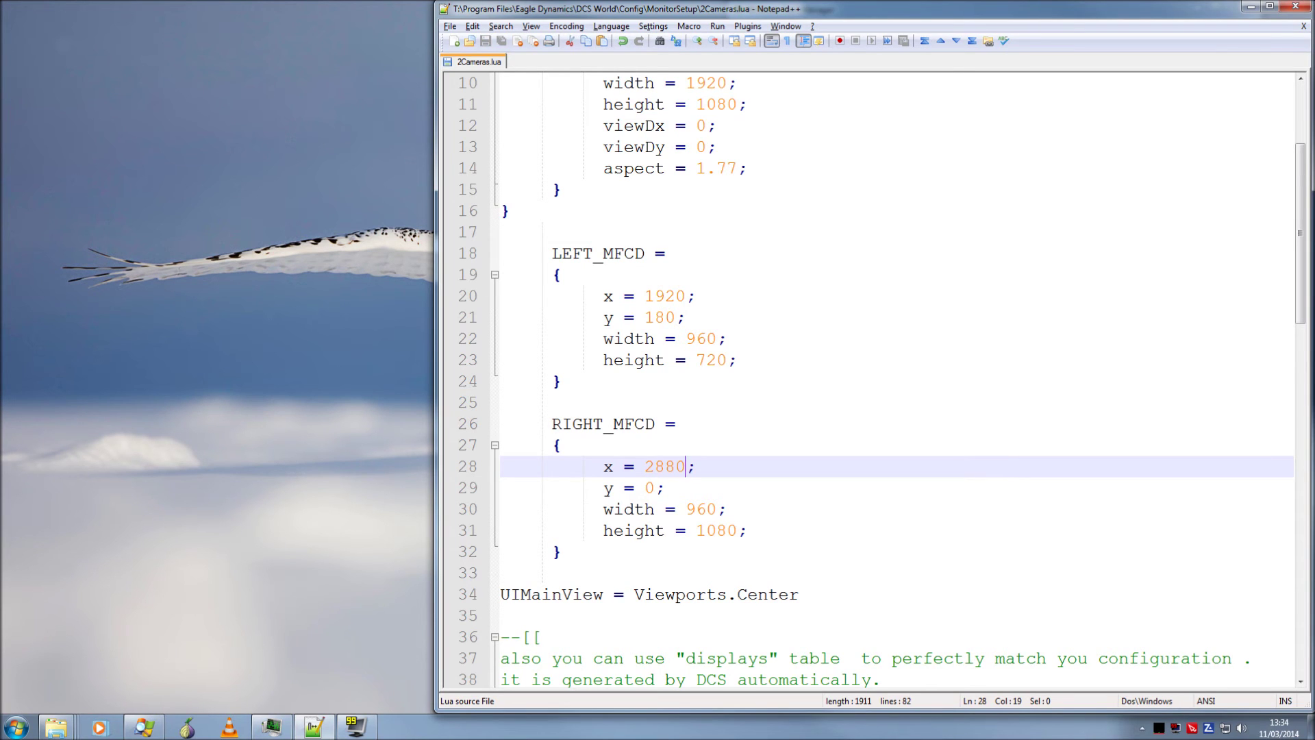
Review the Center, LEFT_MFCD and RIGHT_MFCD coordinates and sizes in the saved file
scroll(866, 380, "up", 2)
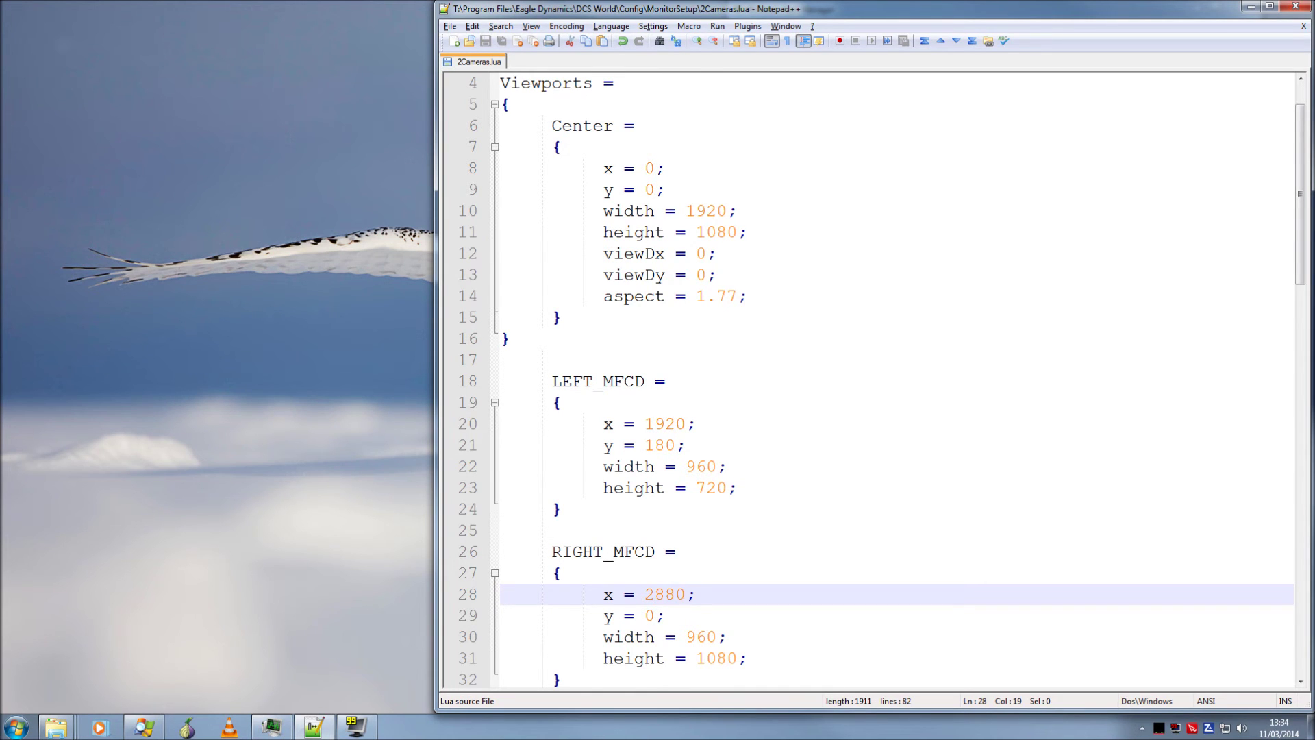
scroll(866, 381, "up", 1)
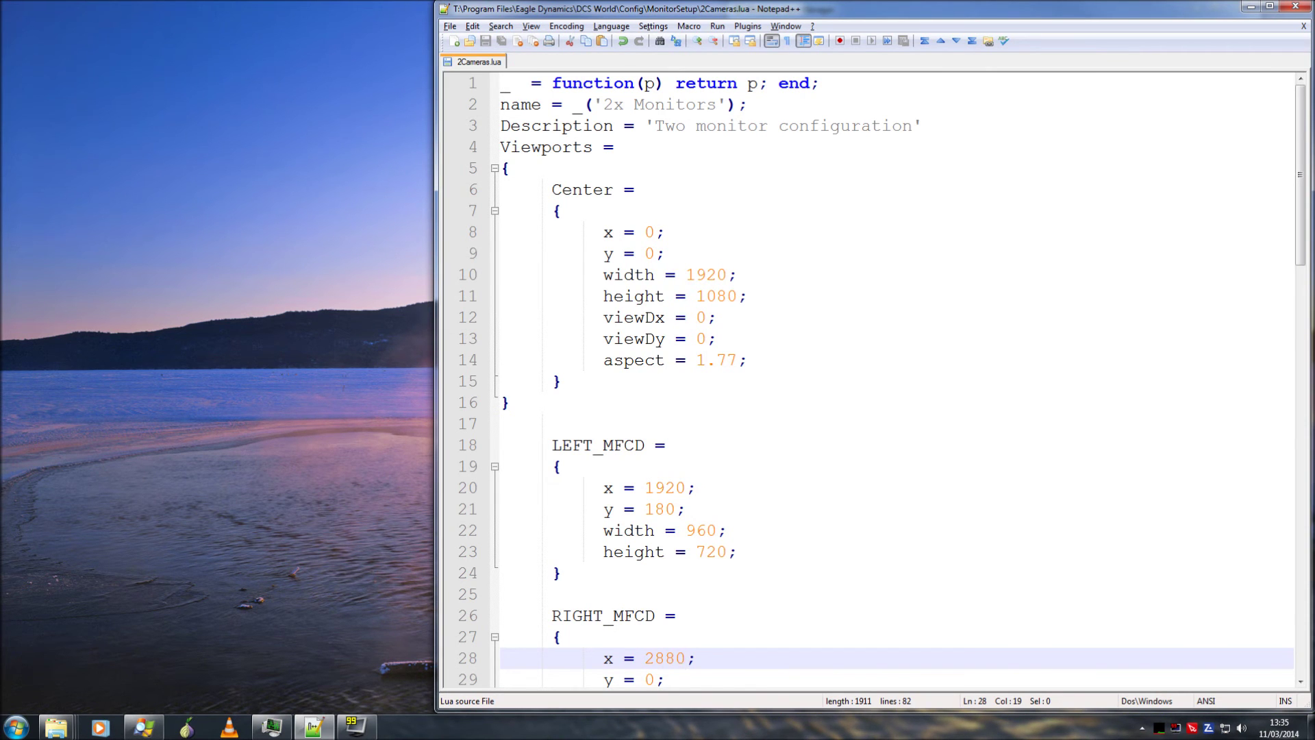
scroll(863, 383, "down", 2)
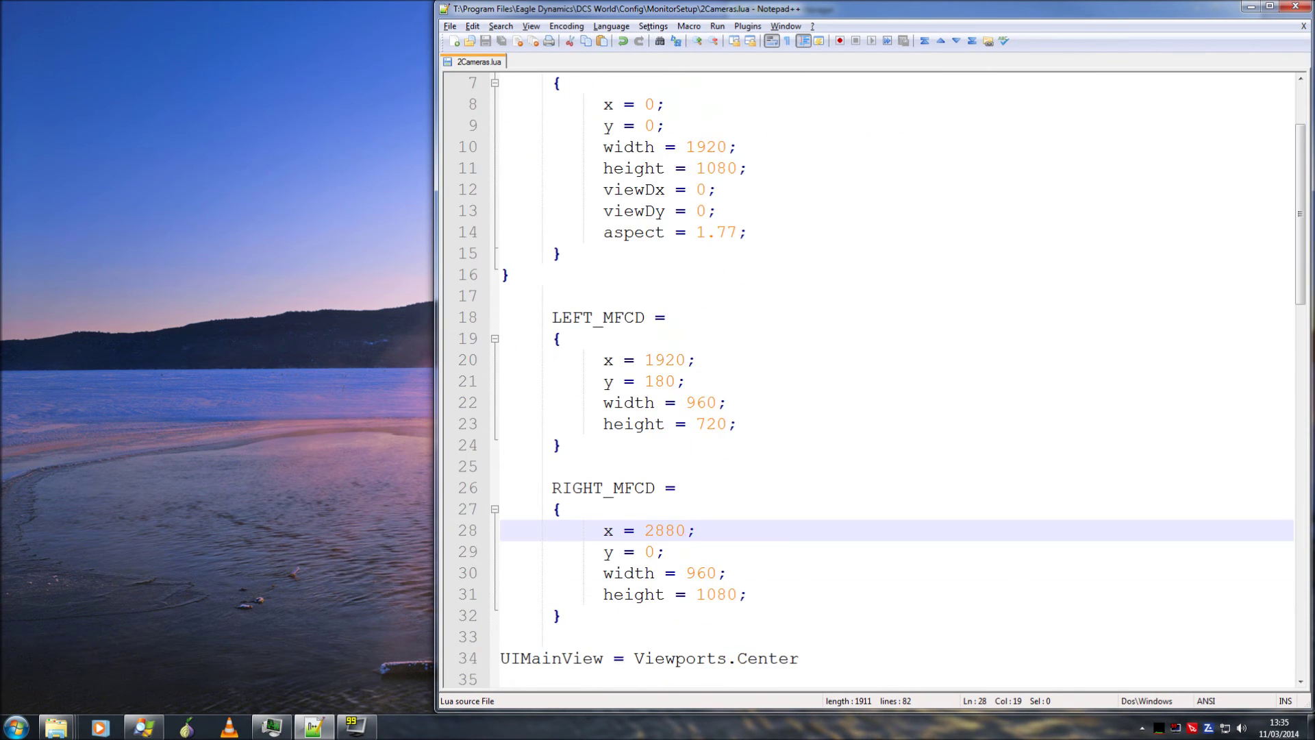
scroll(882, 382, "down", 1)
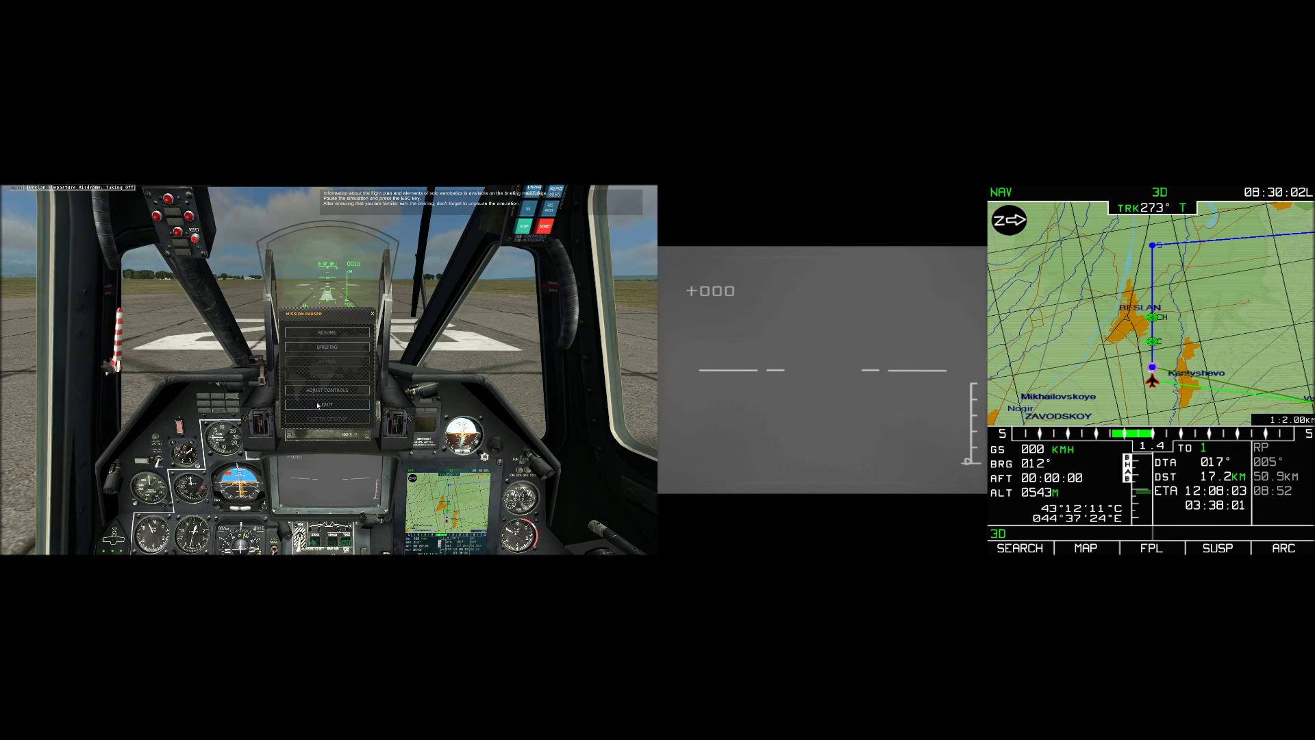
In DCS World, resume the paused Ka-50 mission and zoom in the targeting camera image on the exported left display
left_click(332, 333)
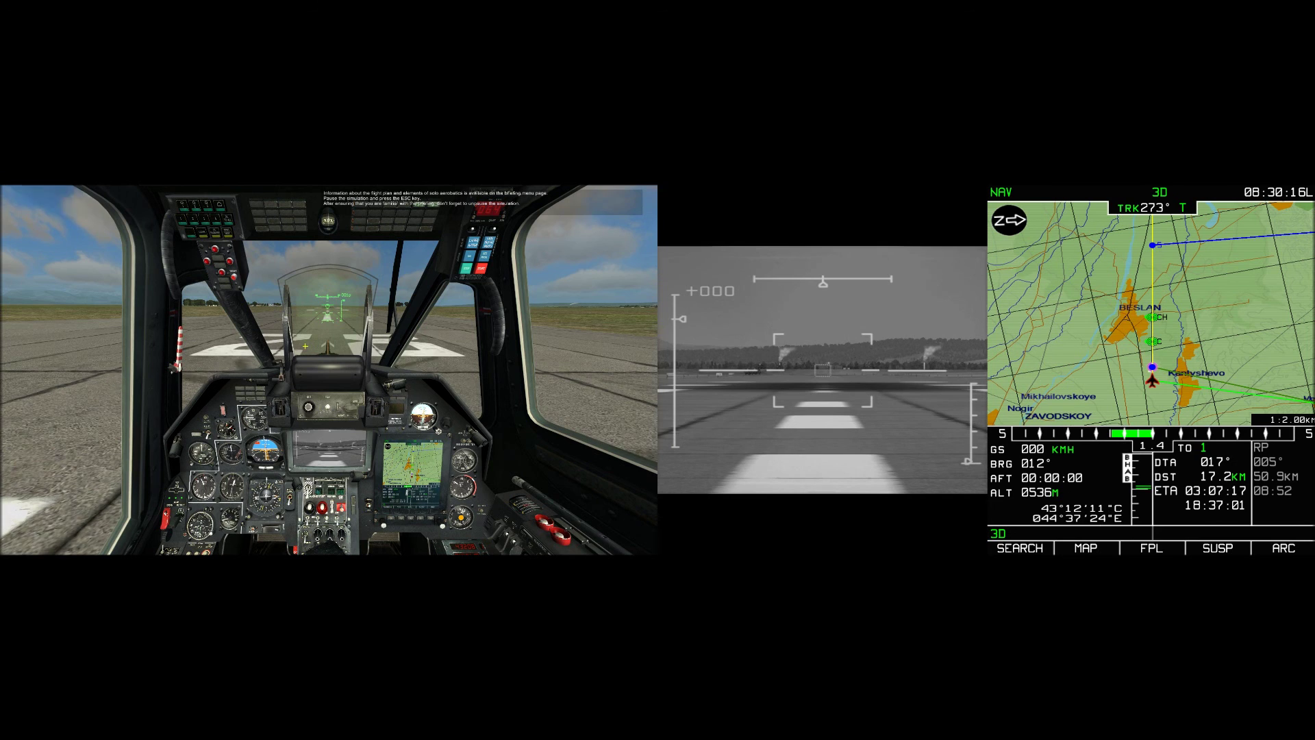
key("equal")
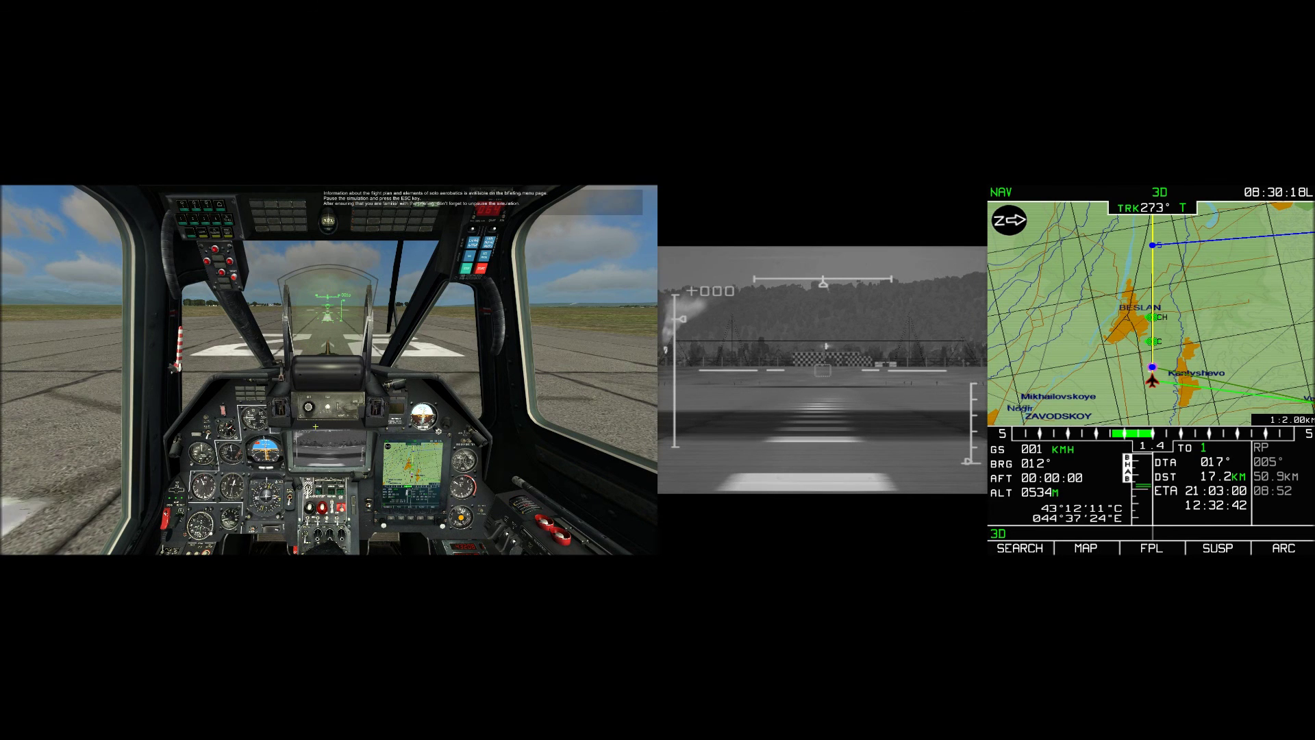